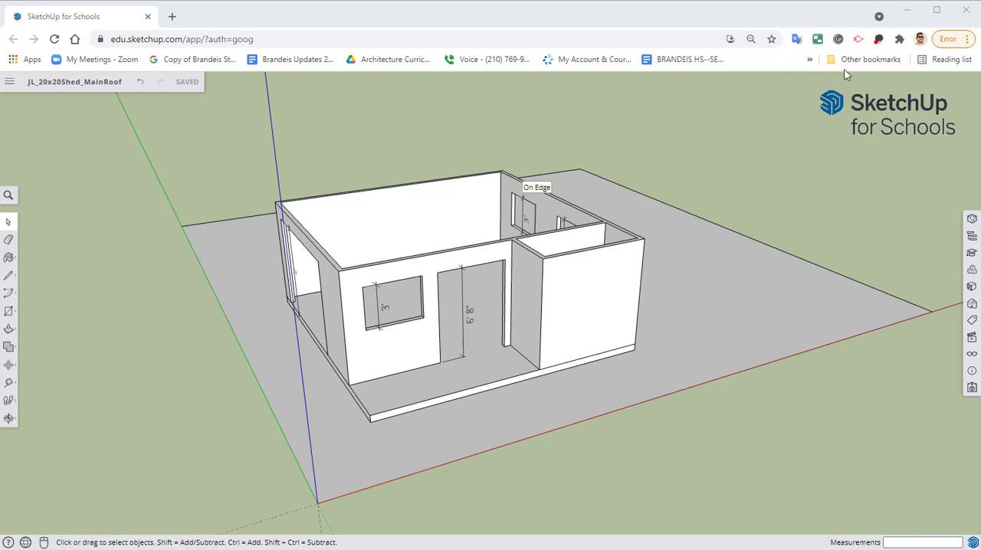
Draw a short line across the top of the wall with the large opening, from its inner corner to its outer edge
middle_click_drag(285, 223, 338, 350)
left_click_drag(338, 350, 448, 306)
key("space")
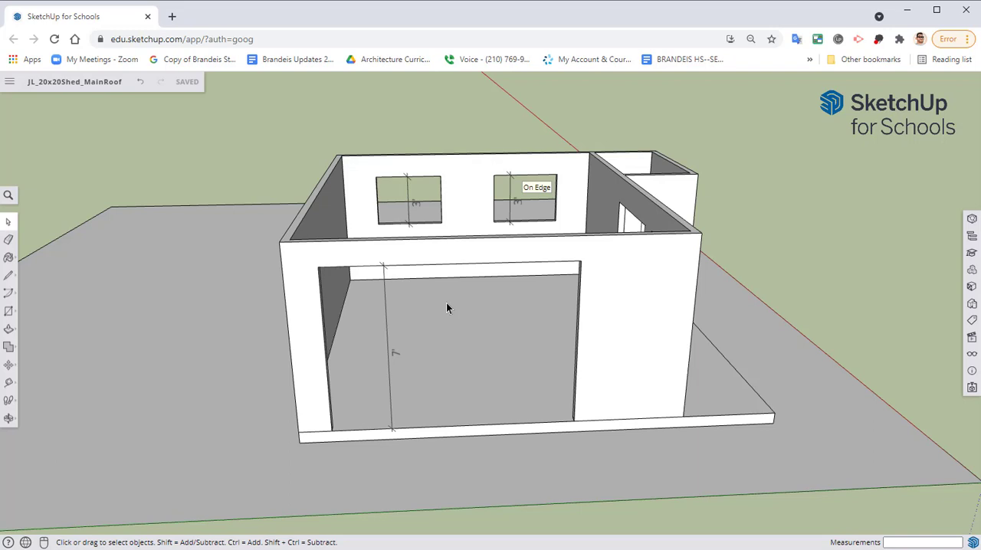
middle_click_drag(291, 97, 224, 274)
left_click(9, 275)
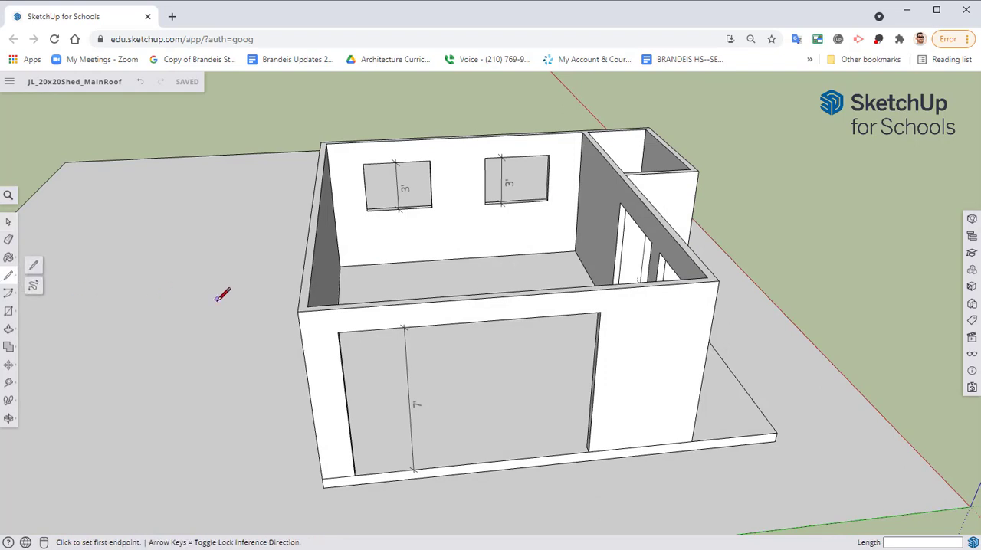
scroll(222, 292, "up", 4)
left_click(418, 314)
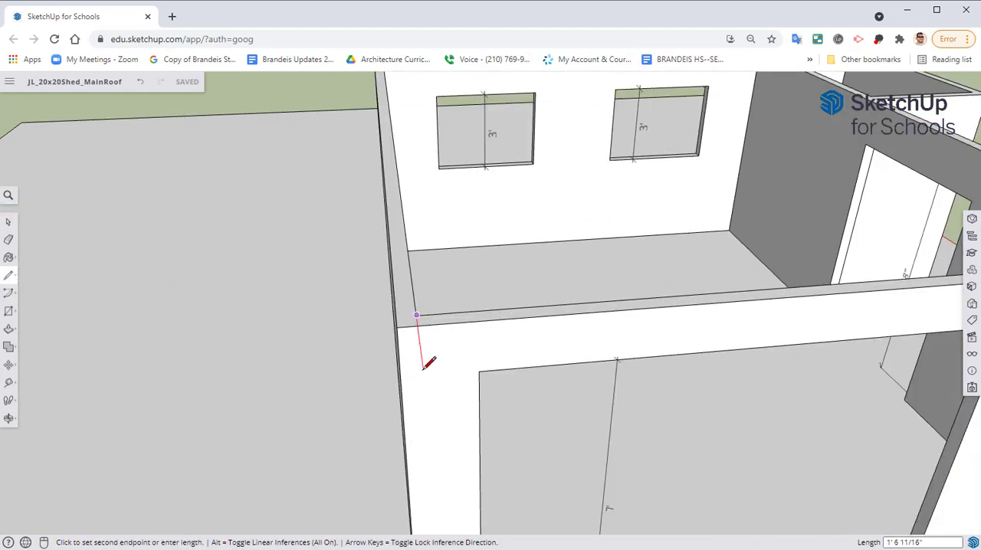
left_click(418, 327)
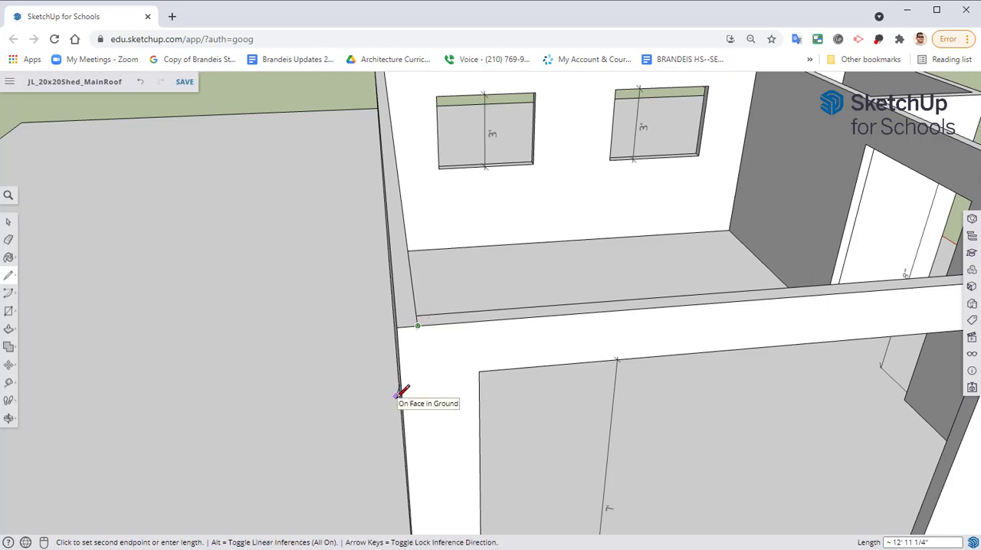
key("Escape")
mouse_move(488, 327)
middle_mouse_down()
mouse_move(446, 335)
mouse_move(441, 351)
middle_mouse_up()
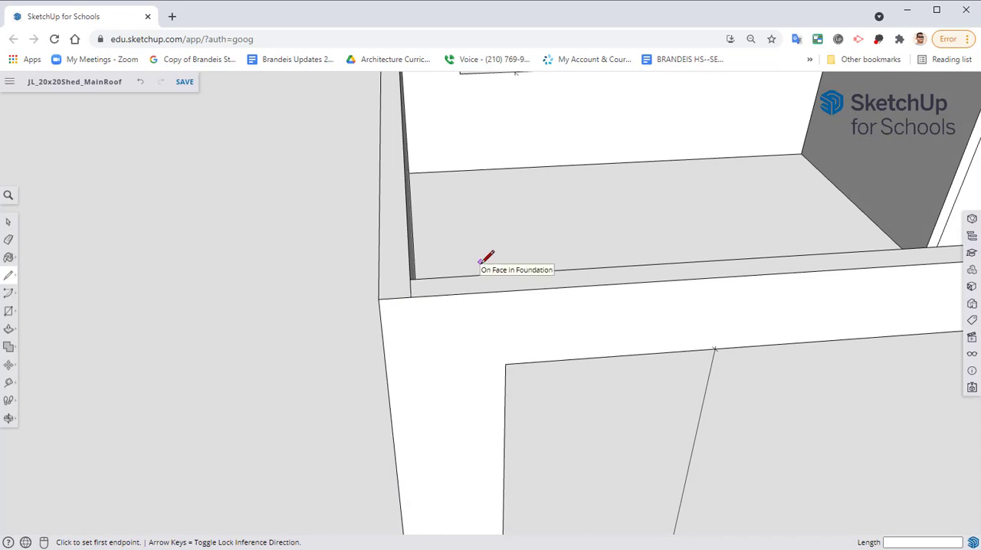
Try a protractor guide rising 25 degrees from the wall's top edge, centred on the short line's outer endpoint
left_click(7, 386)
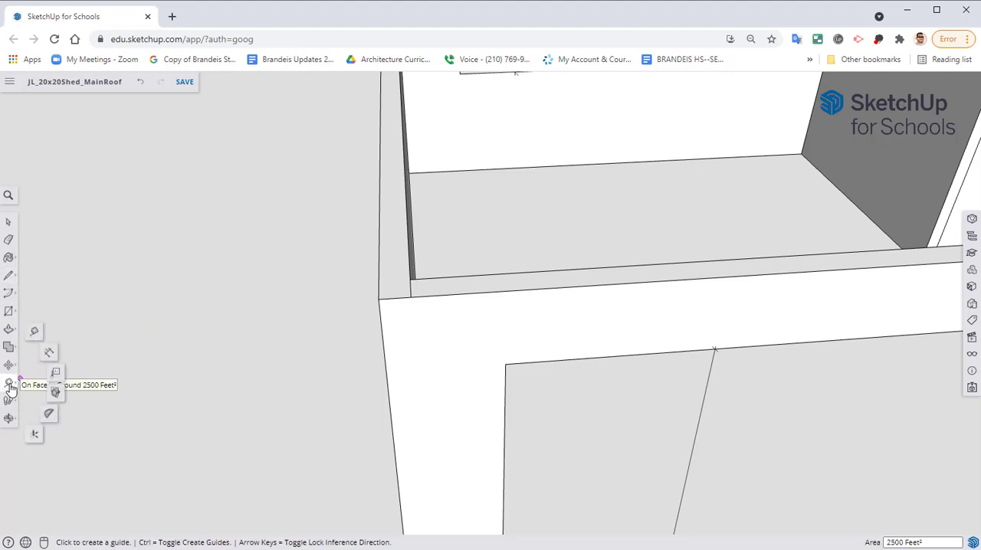
left_click(48, 416)
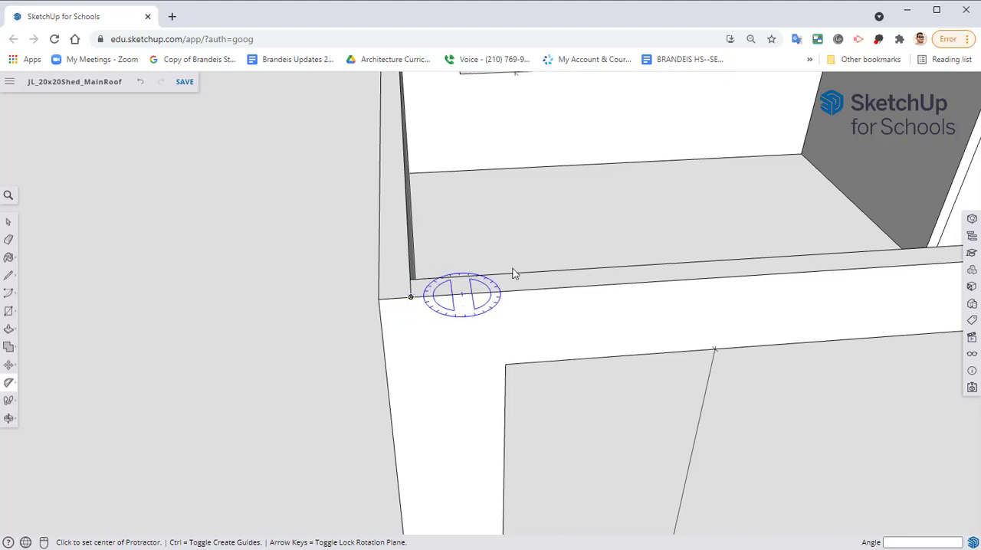
left_click(415, 303)
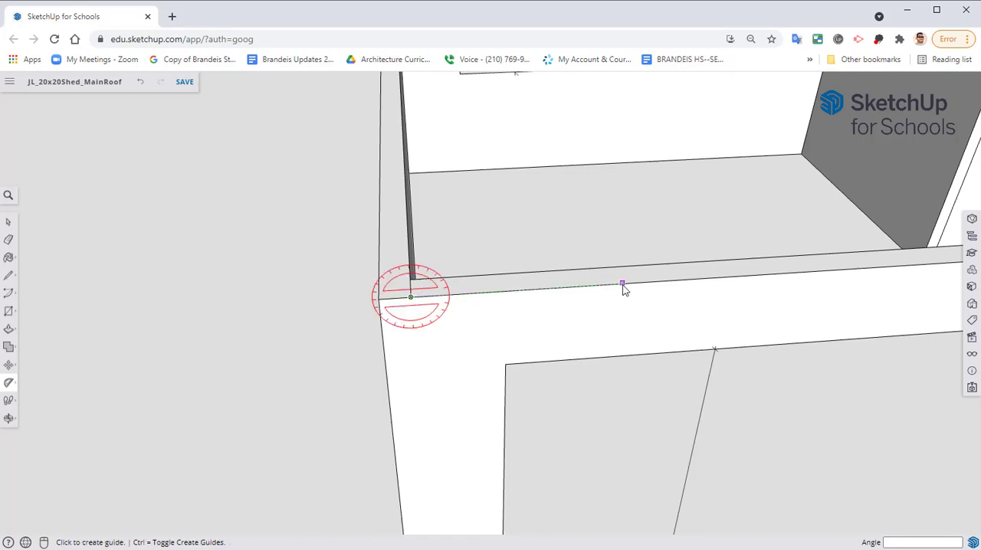
left_click(623, 283)
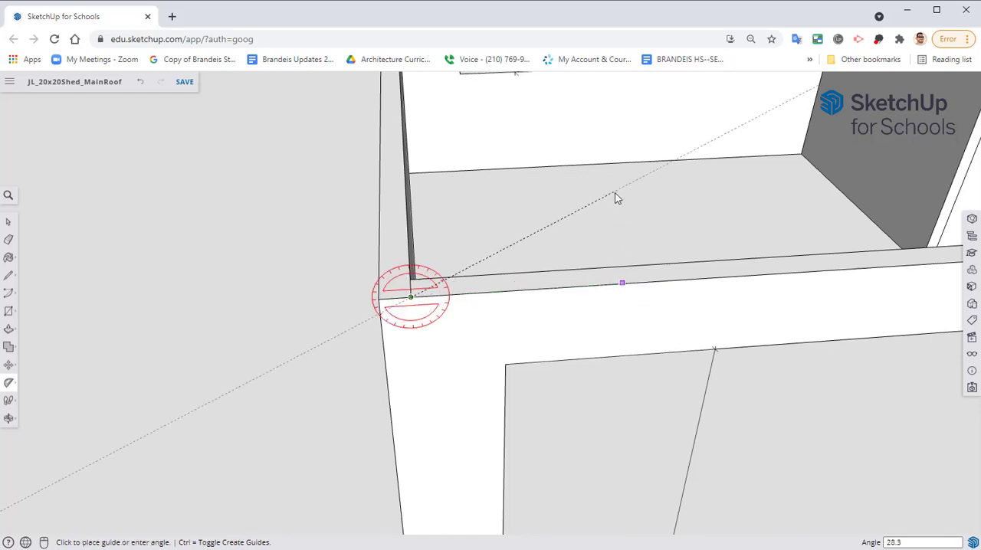
type("25")
key("Return")
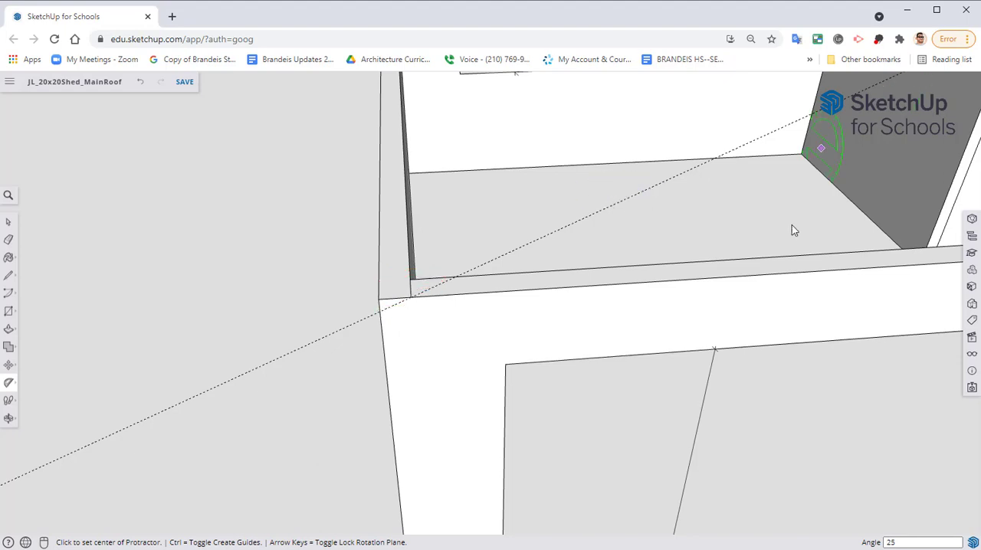
Try a second guide sloping 25 degrees below the wall's top edge from the same point, and undo both angled guides
left_click(410, 301)
left_click(637, 284)
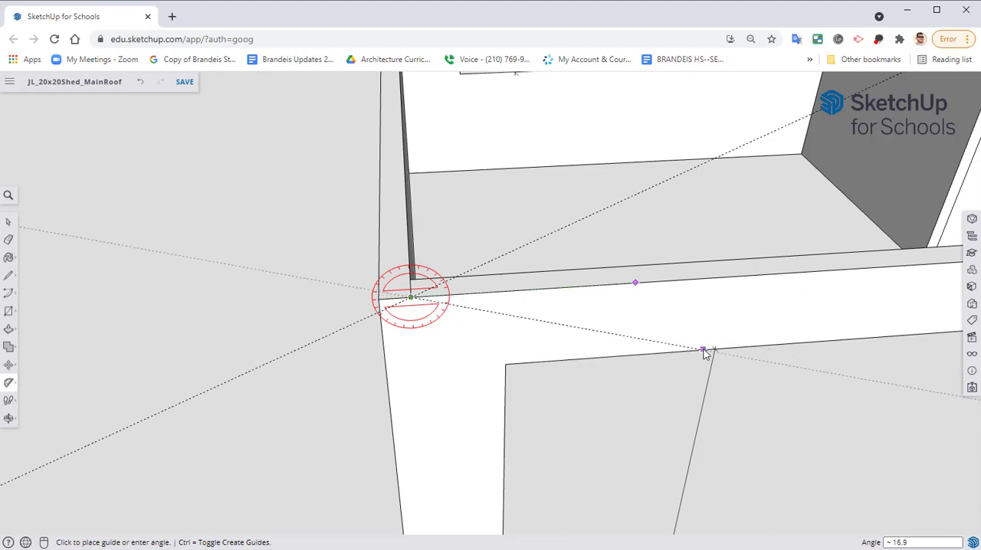
key("Return")
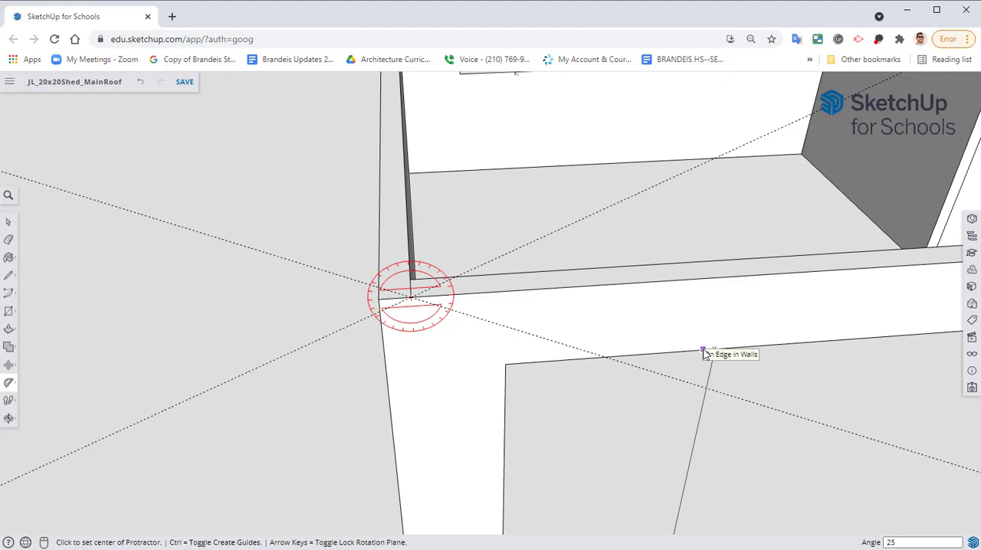
key("ctrl+z")
key("ctrl+z")
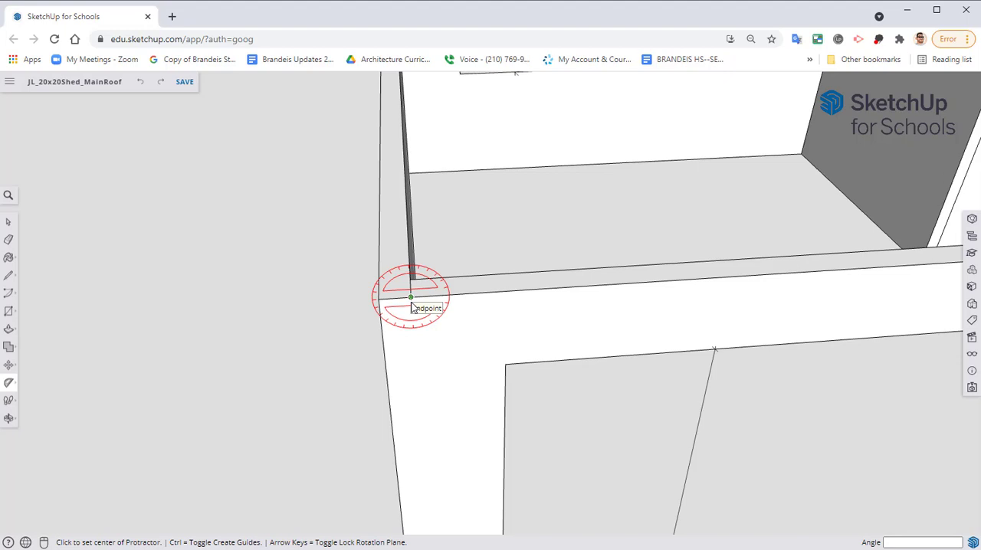
Place a protractor guide at a 2:12 slope above the wall's top edge, centred on the short line's outer endpoint
left_click(411, 306)
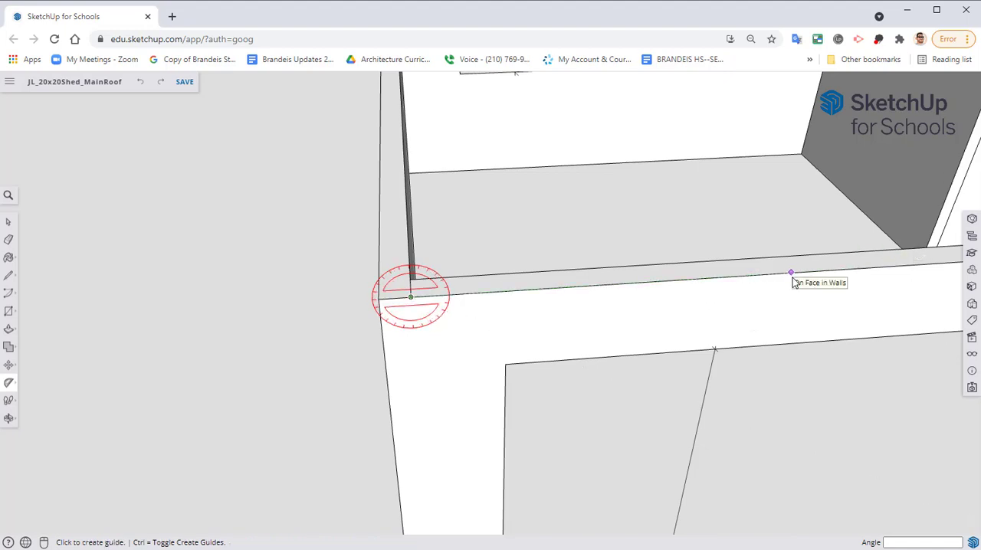
left_click(738, 278)
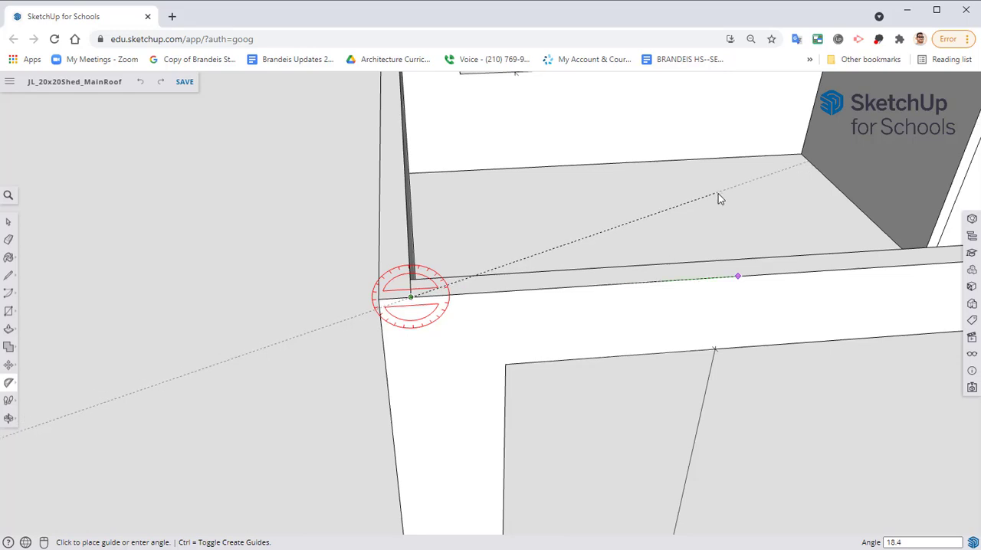
type("2:12")
key("Return")
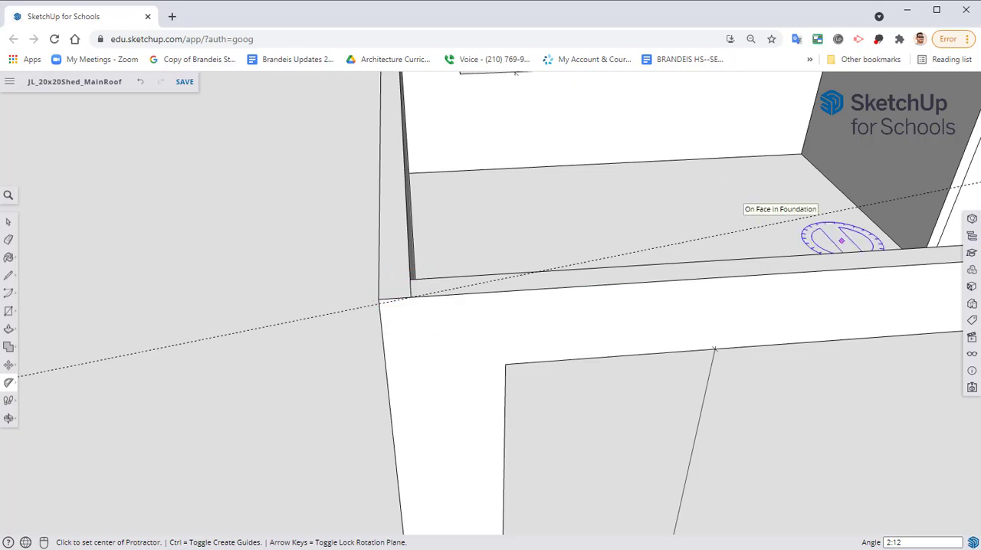
Create a vertical guide along the outer corner edge at the wall's far end, on the high side of the slope
mouse_move(532, 288)
middle_mouse_down()
mouse_move(534, 365)
mouse_move(567, 333)
mouse_move(499, 351)
mouse_move(537, 339)
mouse_move(457, 271)
mouse_move(457, 239)
mouse_move(461, 259)
middle_mouse_up()
scroll(536, 340, "down", 5)
middle_click_drag(461, 259, 488, 276)
scroll(488, 276, "down", 2)
scroll(424, 300, "up", 3)
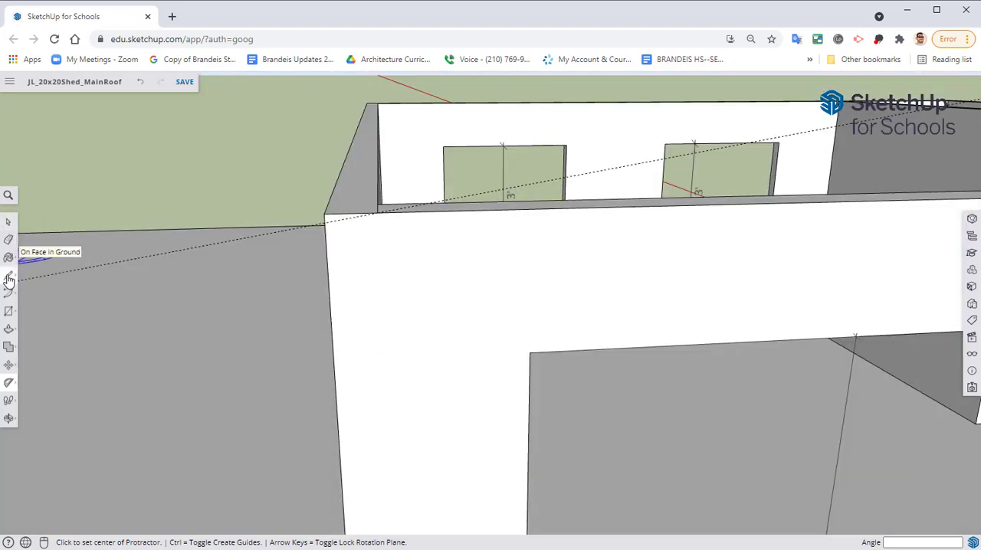
left_click(9, 278)
scroll(168, 279, "down", 5)
mouse_move(441, 270)
middle_mouse_down()
mouse_move(416, 263)
mouse_move(240, 312)
middle_mouse_up()
key("t")
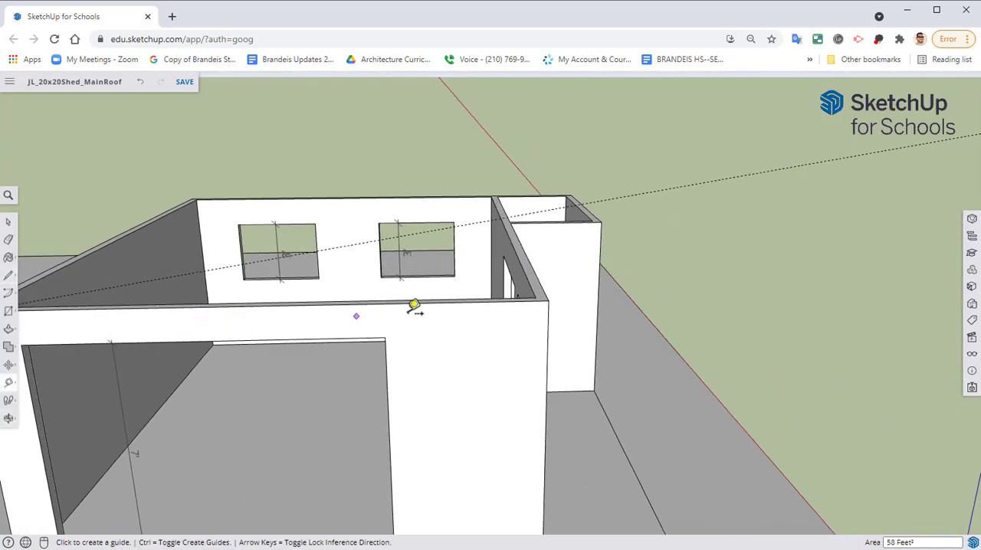
middle_click_drag(400, 295, 452, 285)
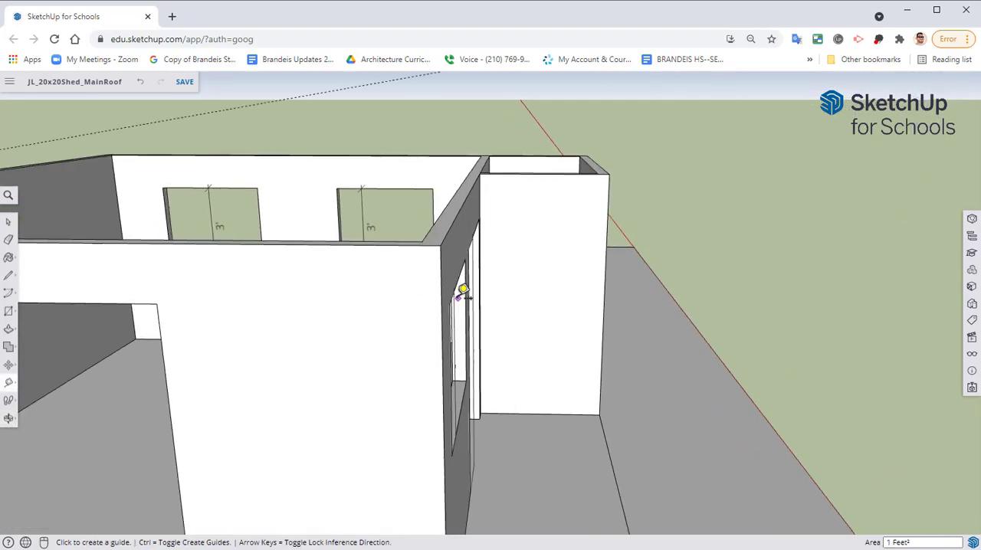
double_click(442, 293)
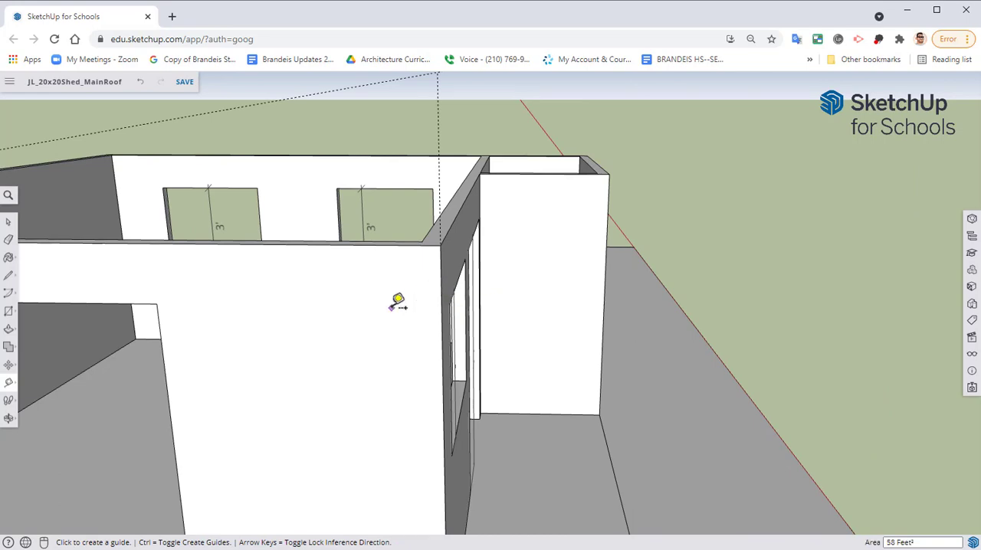
Create a parallel guide 5.5 inches above the 2:12 sloped guide
middle_click_drag(425, 166, 511, 201)
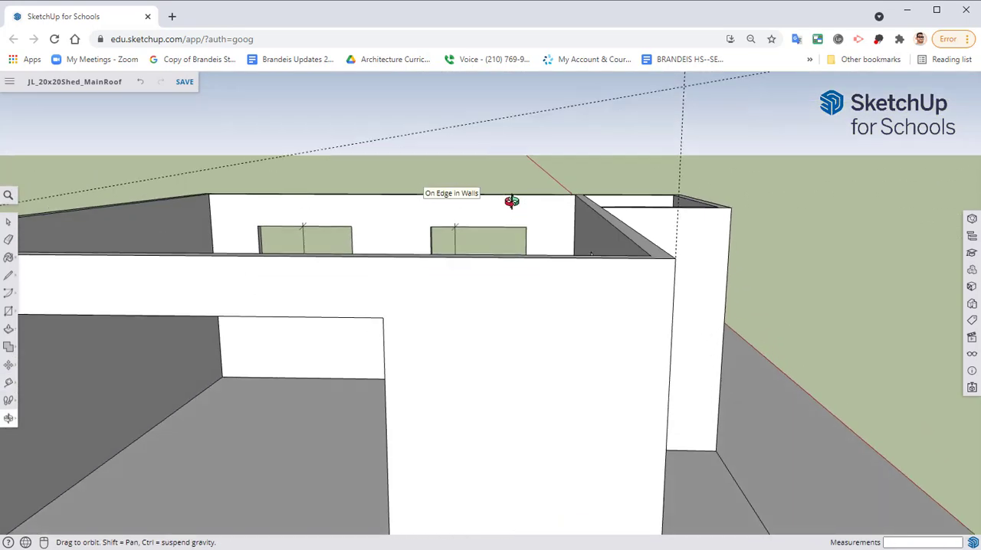
left_click(476, 121)
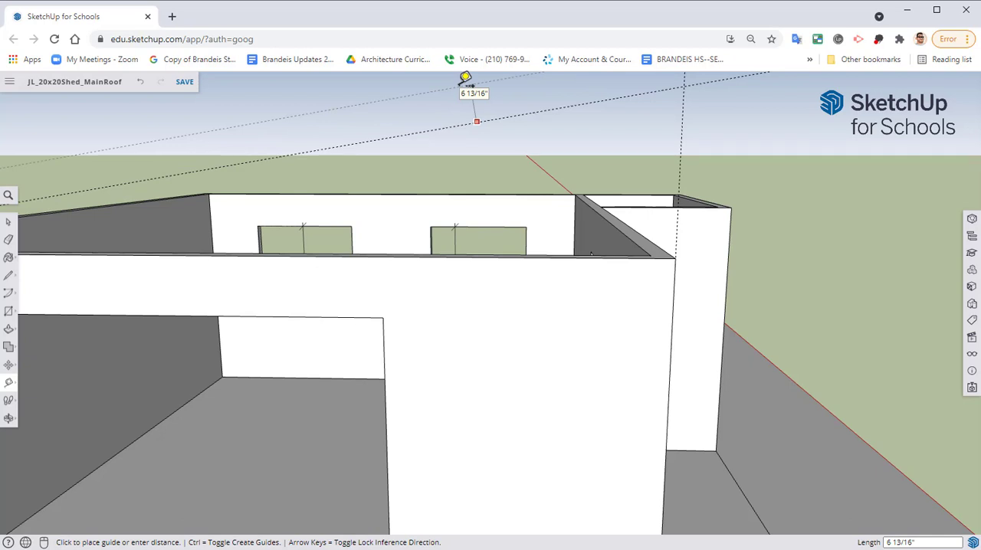
type("5.5")
key("Return")
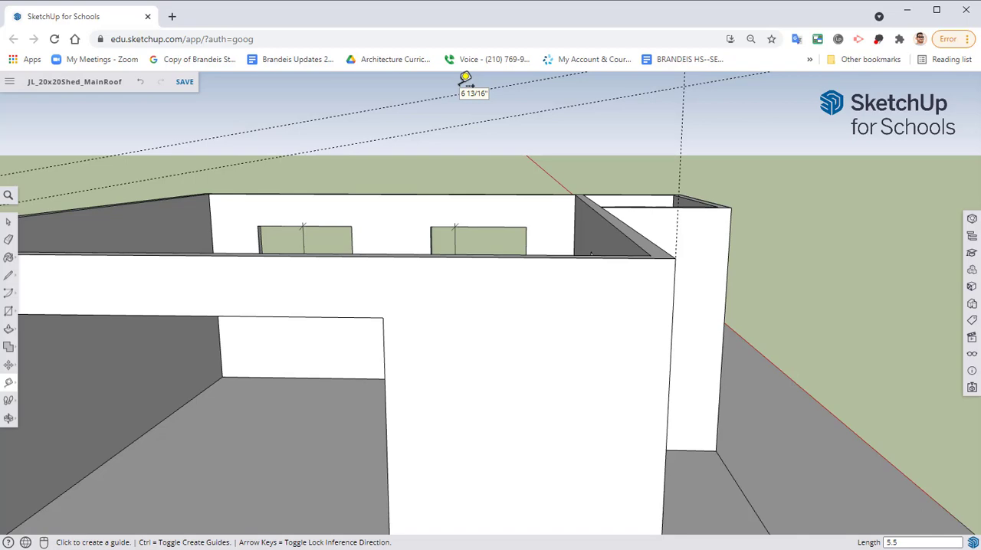
Draw a line about 27 feet long along the lower sloped guide, extending past both ends of the wall
middle_click_drag(379, 169, 496, 189)
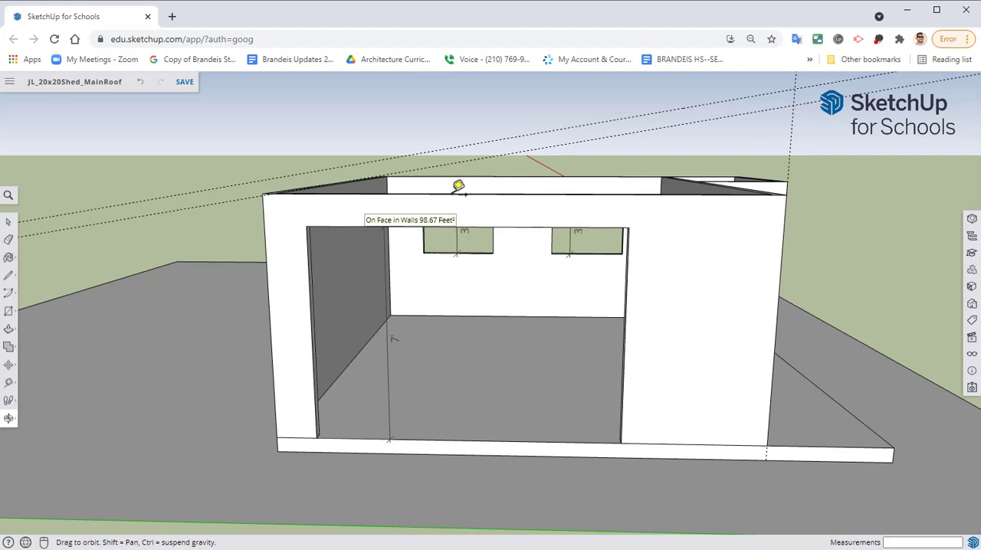
scroll(355, 215, "up", 4)
middle_click_drag(348, 213, 524, 235)
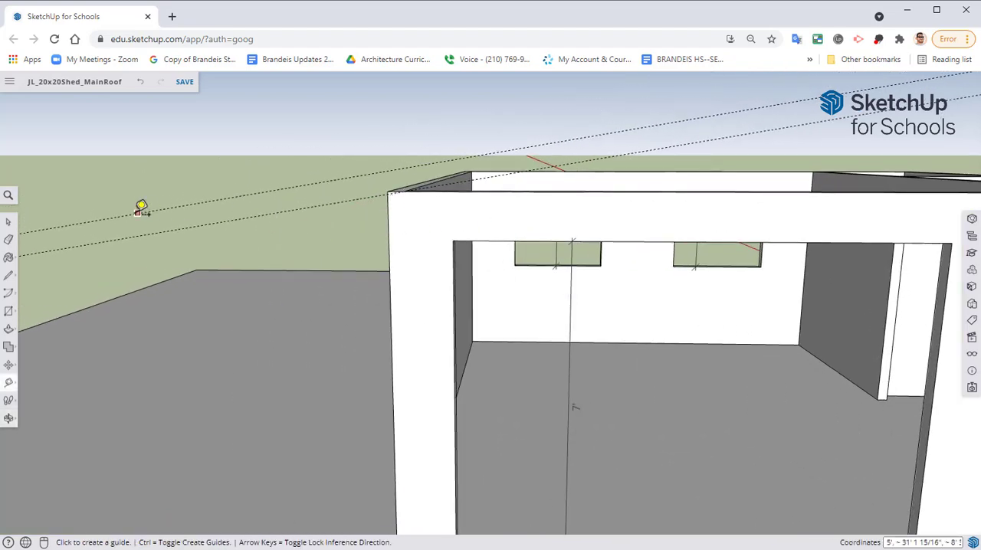
left_click(8, 275)
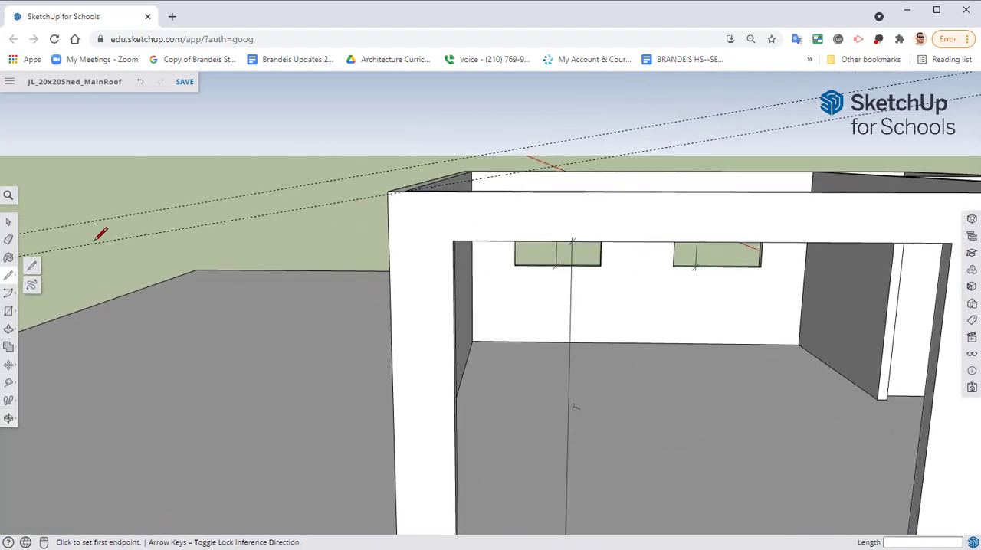
left_click(53, 248)
middle_click_drag(486, 166, 170, 195)
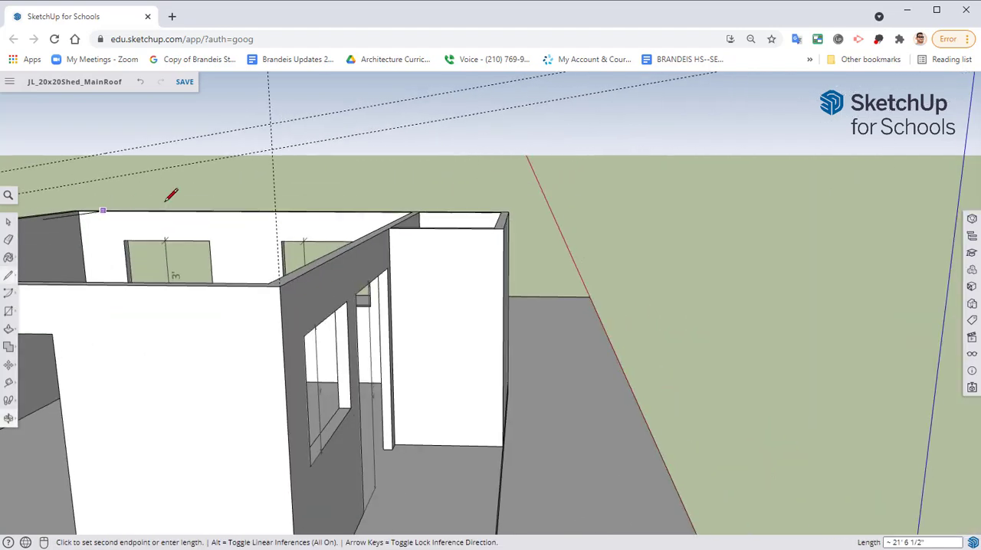
left_click(451, 118)
key("Escape")
Draw a line along the upper sloped guide that extends past both ends of the wall, parallel to the lower line
mouse_move(192, 224)
middle_mouse_down()
mouse_move(547, 204)
mouse_move(240, 225)
middle_mouse_up()
left_click(173, 232)
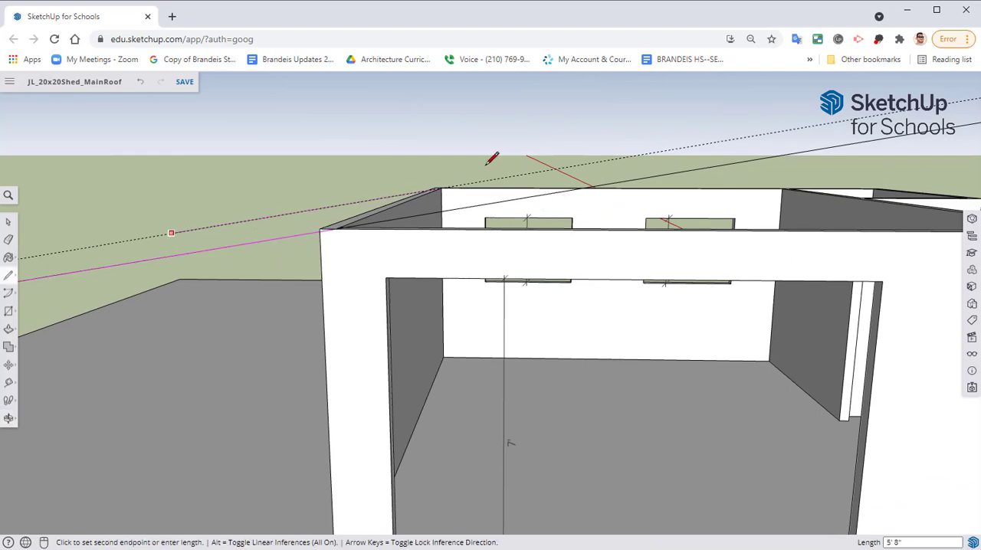
middle_click_drag(488, 153, 127, 248)
left_click(547, 244)
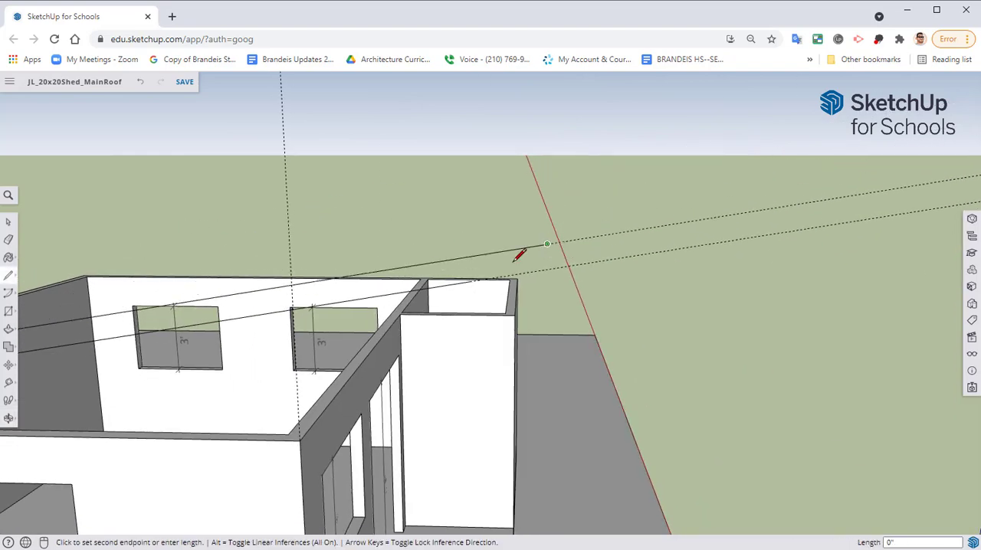
middle_click_drag(471, 282, 493, 252)
key("Escape")
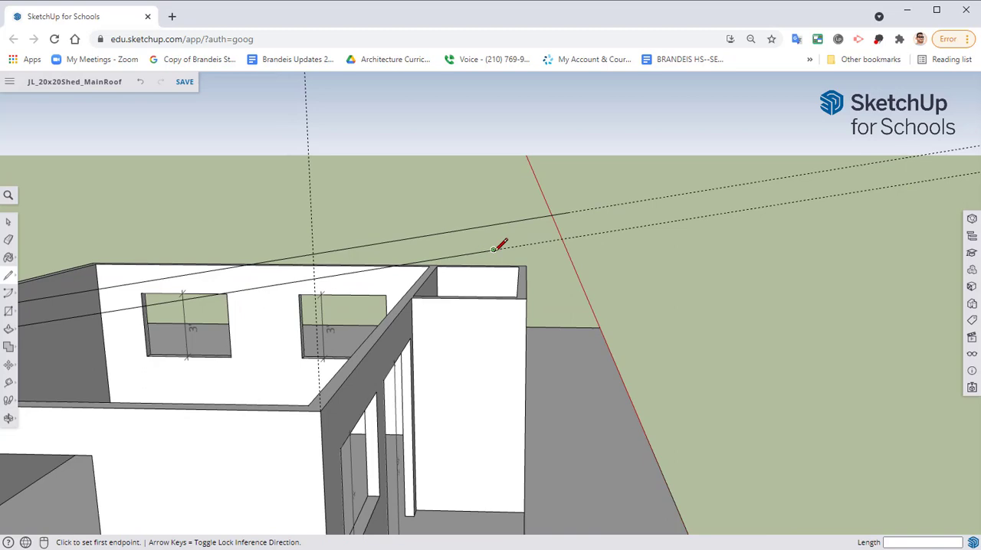
Close the roof profile with vertical lines joining the two sloped lines at the high end and the low end
left_click(493, 249)
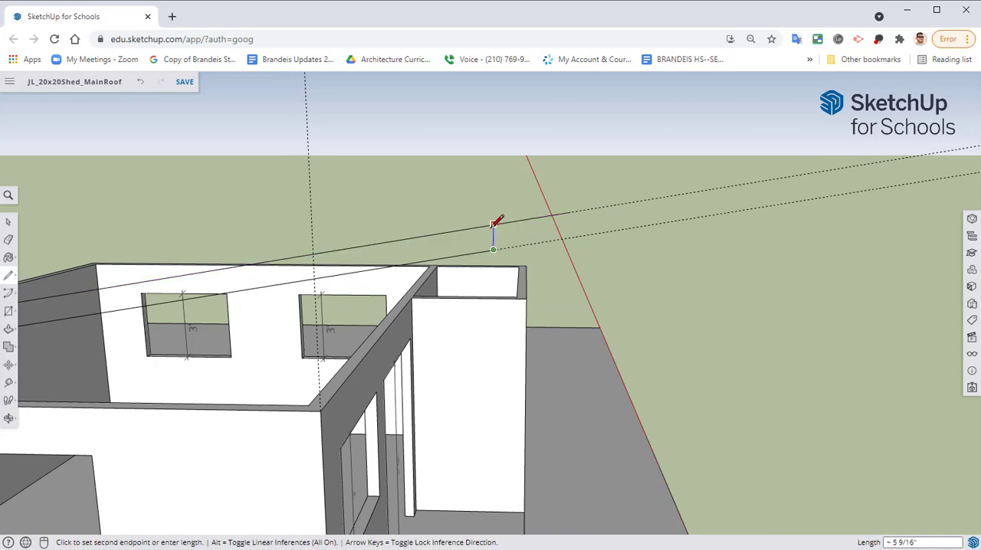
middle_click_drag(441, 260, 609, 245)
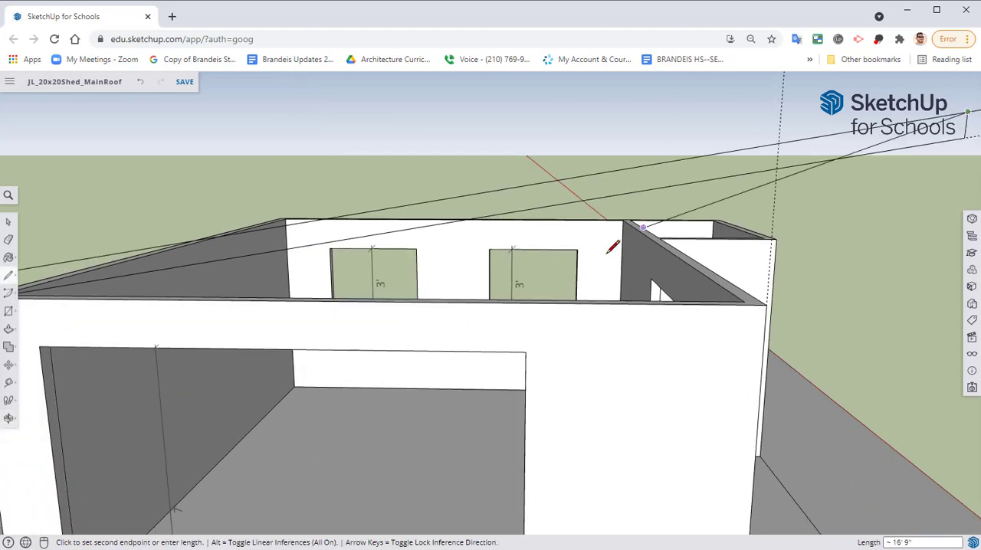
key("Escape")
middle_click_drag(344, 284, 216, 238)
left_click(190, 252)
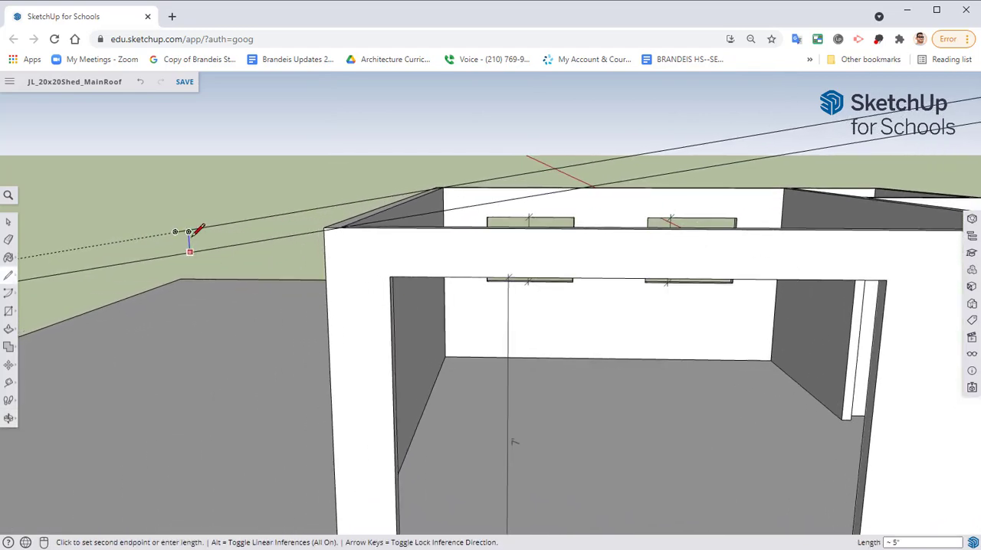
left_click(189, 230)
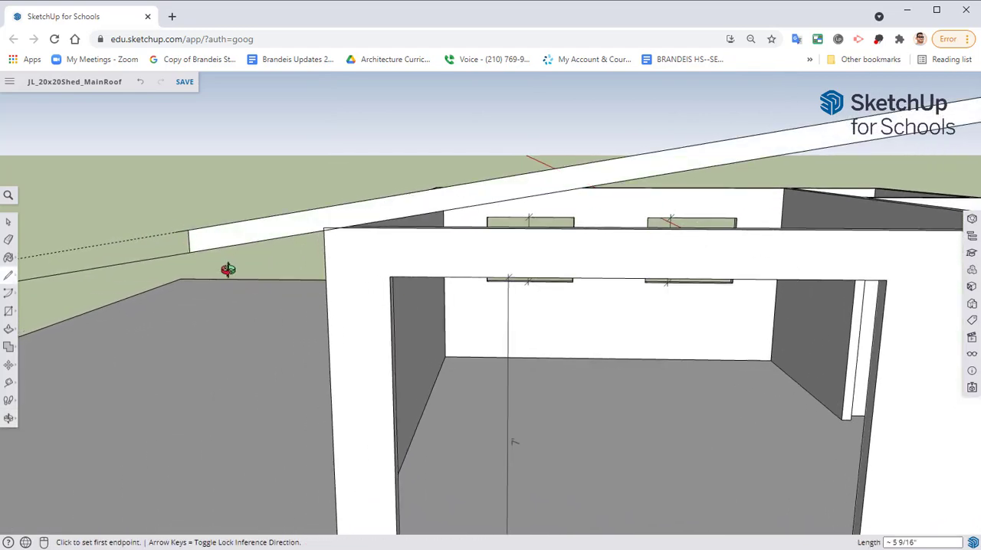
middle_click_drag(225, 268, 30, 339)
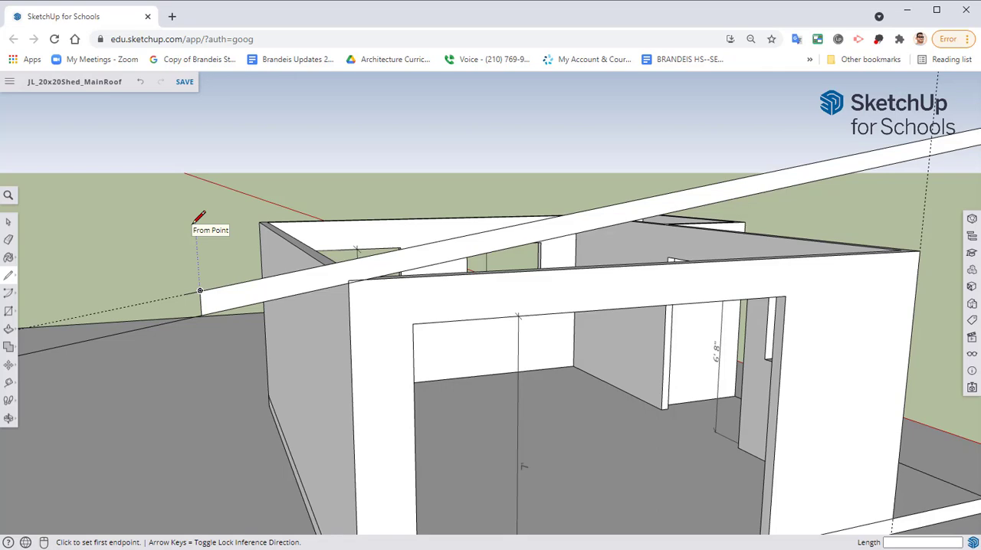
Erase the sloped guide, the surplus line ends beyond the roof profile's low end, and the vertical guide at the high-side wall corner
mouse_move(427, 274)
middle_mouse_down()
mouse_move(357, 252)
mouse_move(526, 230)
mouse_move(529, 212)
mouse_move(312, 263)
mouse_move(280, 213)
middle_mouse_up()
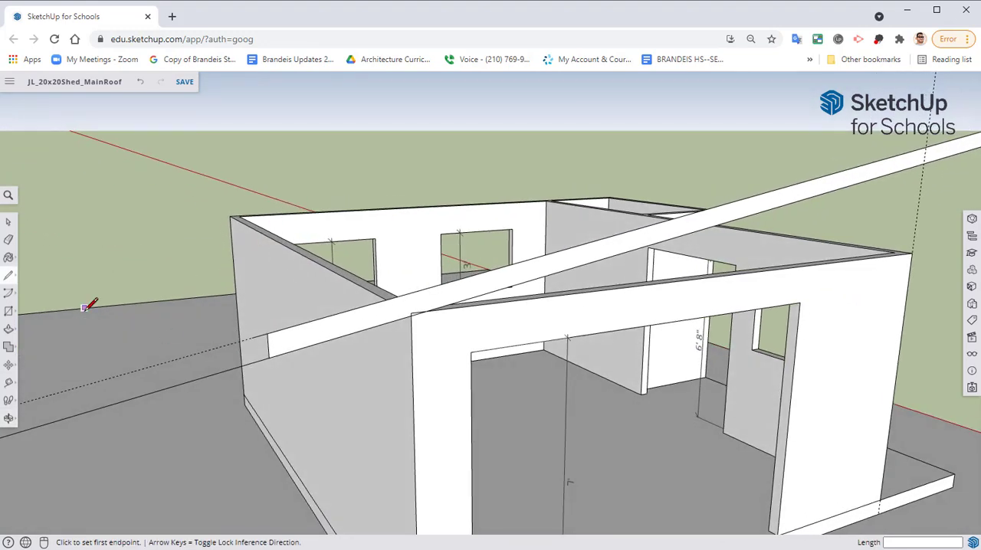
key("e")
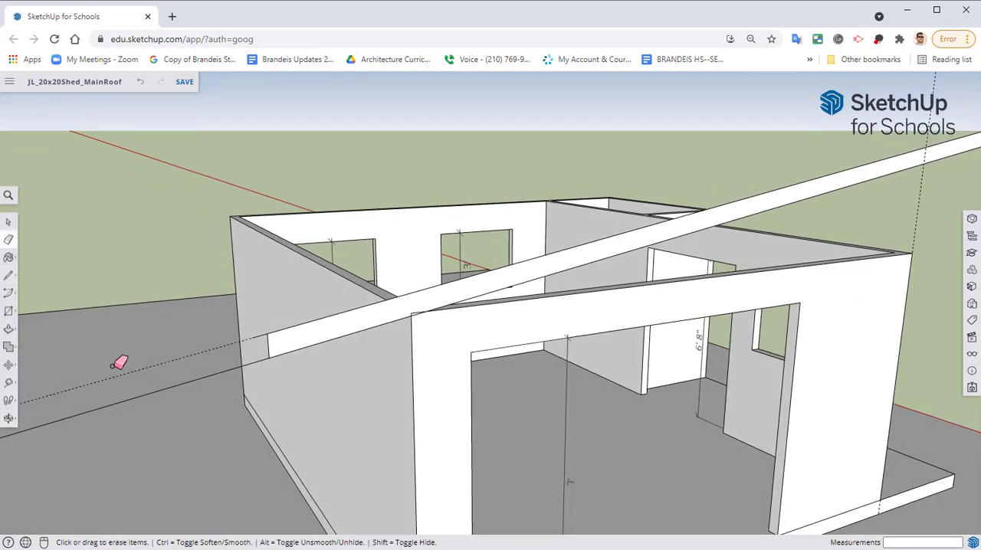
left_click_drag(120, 361, 130, 388)
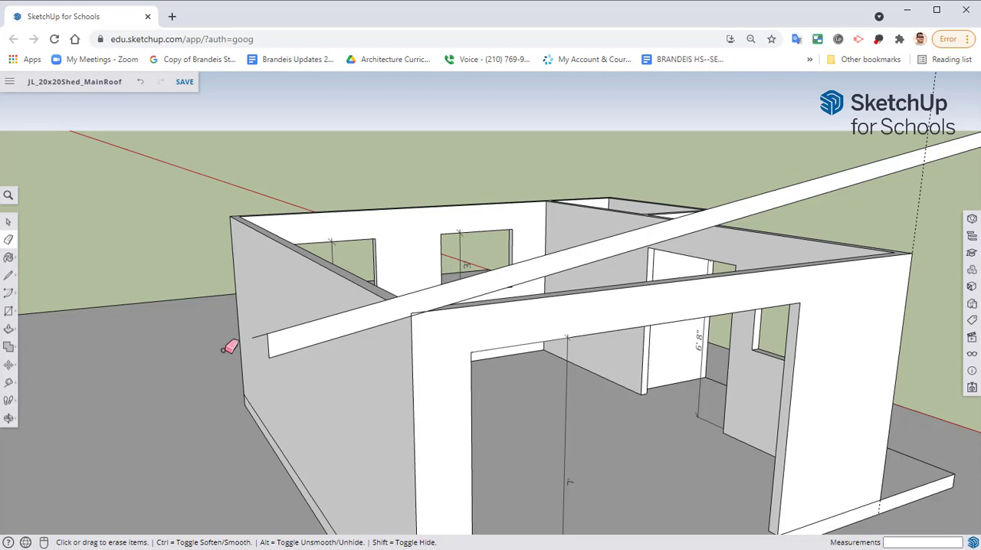
middle_click_drag(612, 259, 495, 286)
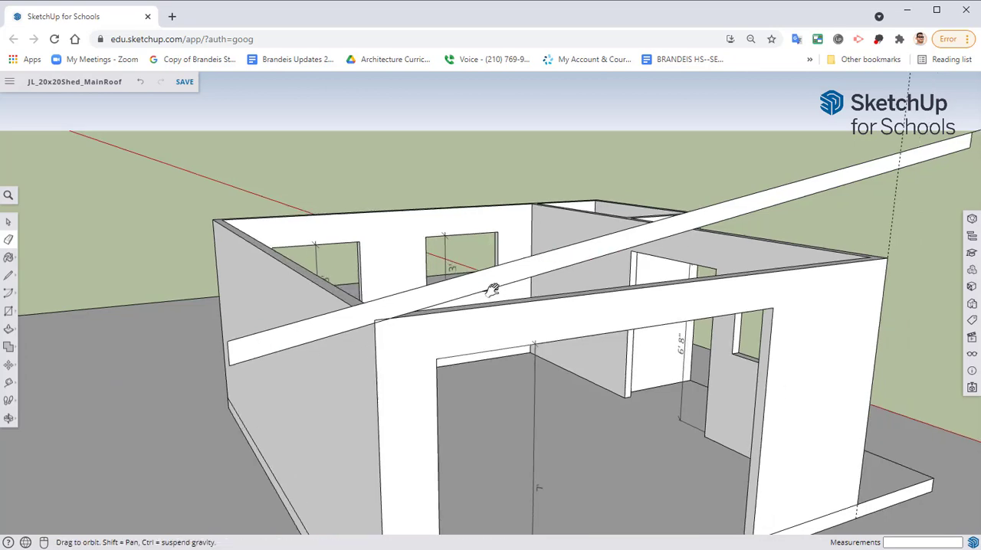
scroll(416, 286, "up", 5)
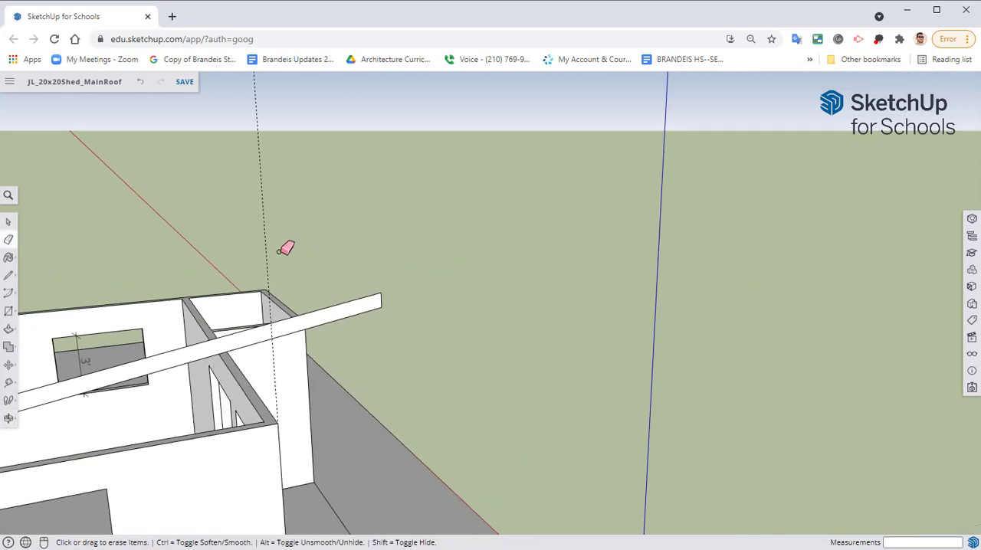
mouse_move(290, 292)
middle_mouse_down()
mouse_move(299, 261)
mouse_move(359, 204)
mouse_move(274, 204)
mouse_move(284, 210)
middle_mouse_up()
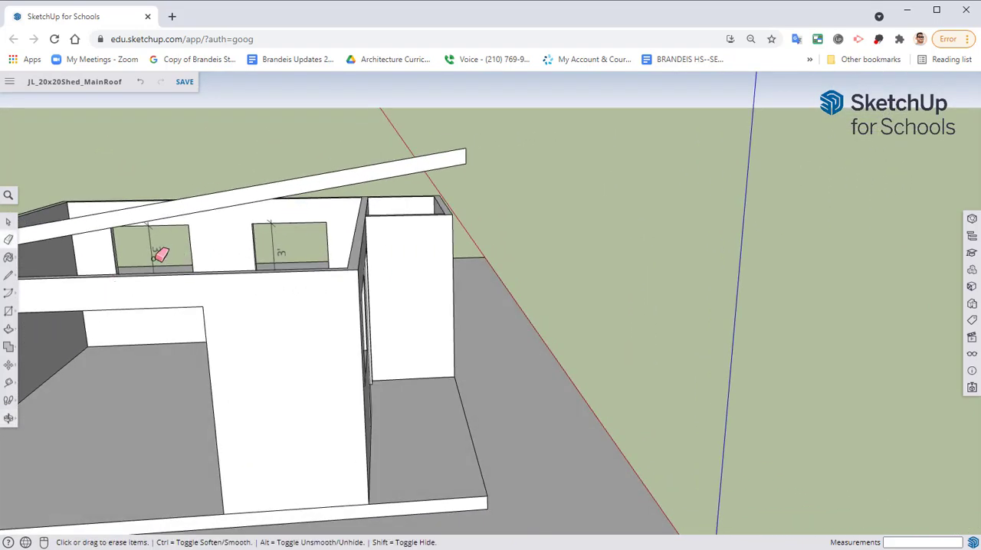
Close the triangle under the roof profile with a line along the wall's top edge and a vertical line at its high-side corner
left_click(9, 312)
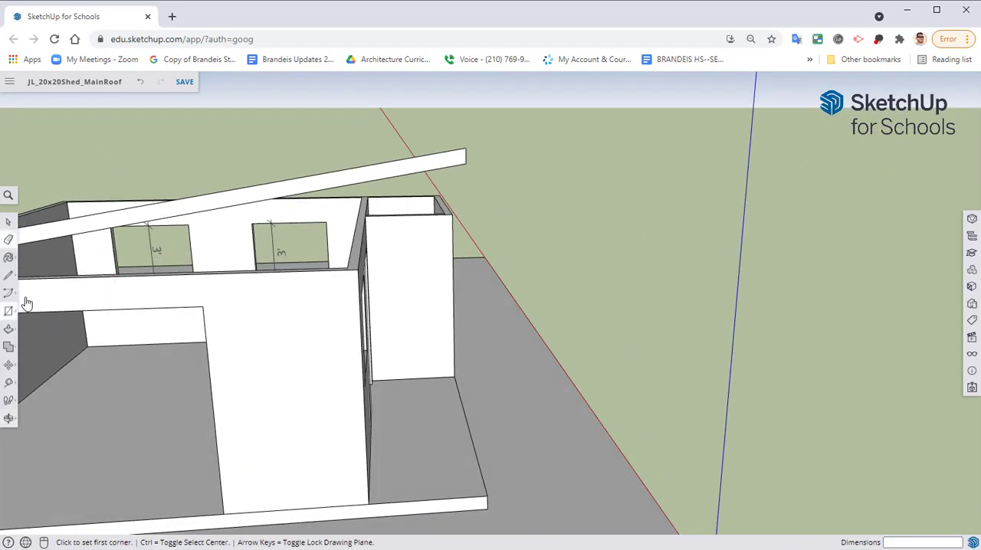
middle_click_drag(46, 306, 182, 334)
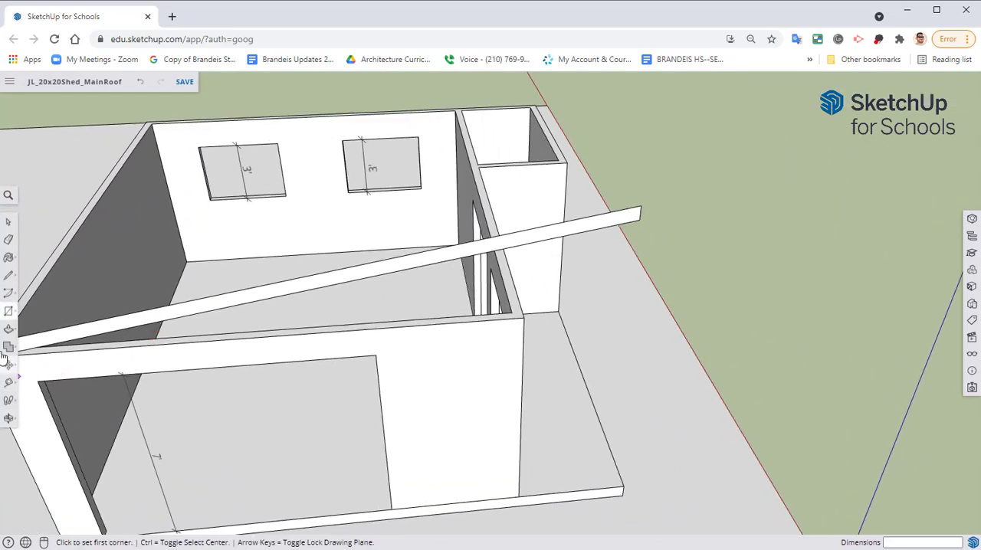
left_click(8, 275)
mouse_move(31, 276)
middle_mouse_down()
mouse_move(240, 253)
mouse_move(204, 278)
middle_mouse_up()
scroll(199, 282, "up", 3)
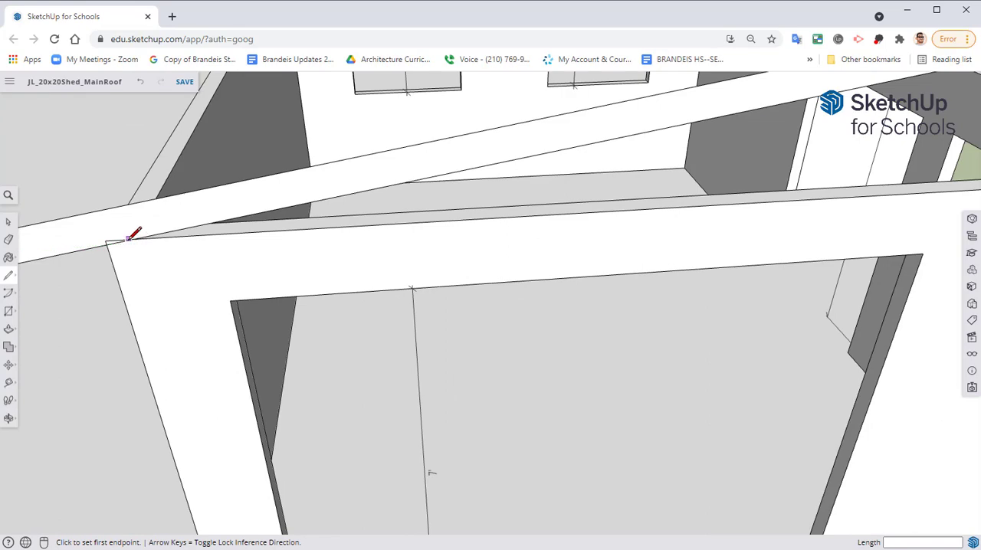
left_click(134, 243)
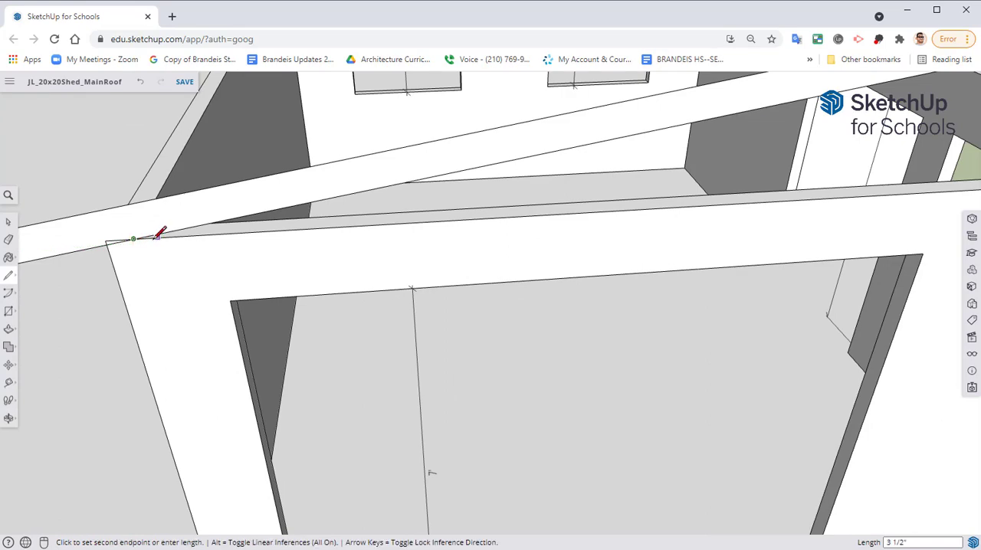
mouse_move(414, 236)
middle_mouse_down()
mouse_move(68, 242)
mouse_move(573, 245)
middle_mouse_up()
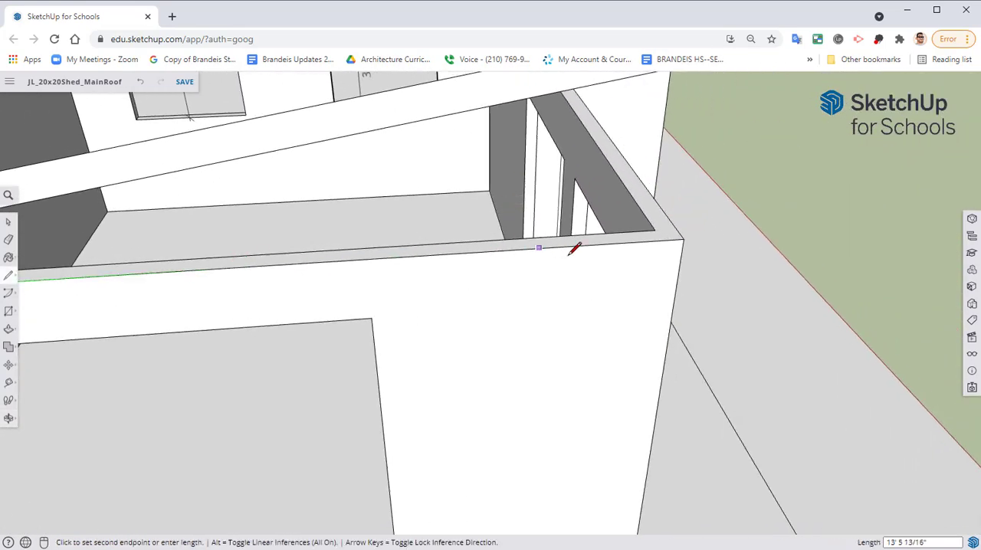
left_click(684, 238)
middle_click_drag(661, 248, 499, 269)
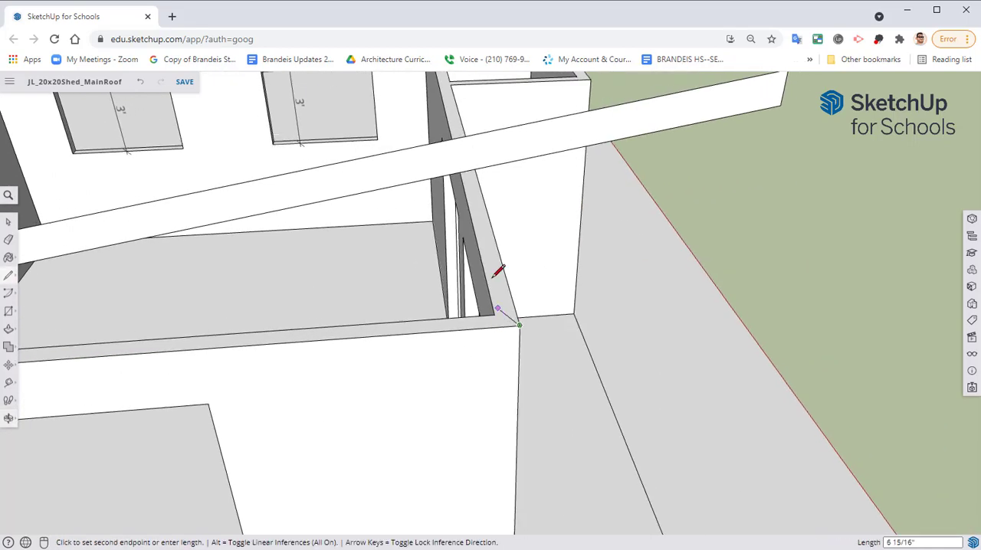
left_click(524, 158)
Try to extrude the triangular face under the roof profile 20' to the outer edge of the opposite wall
middle_click_drag(508, 219, 200, 291)
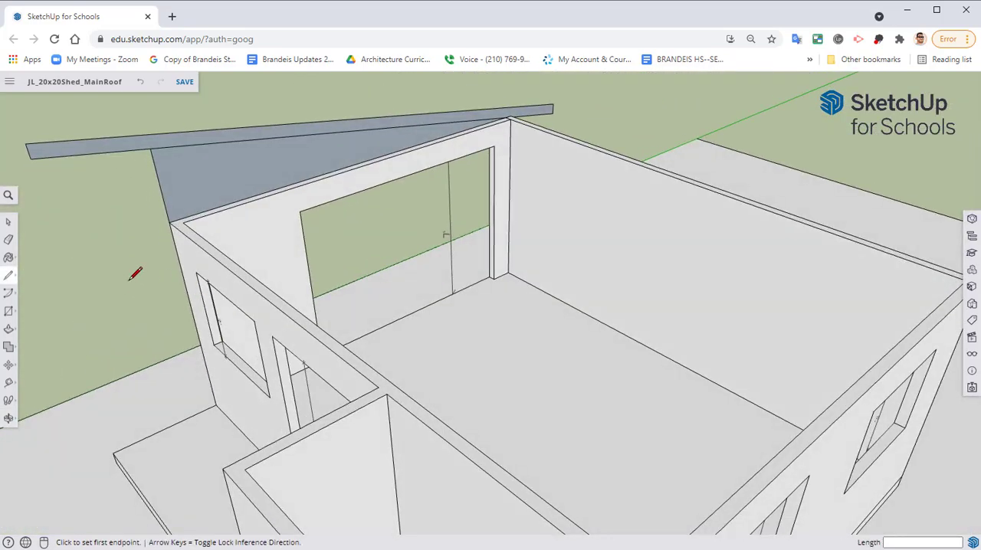
key("p")
left_click(216, 175)
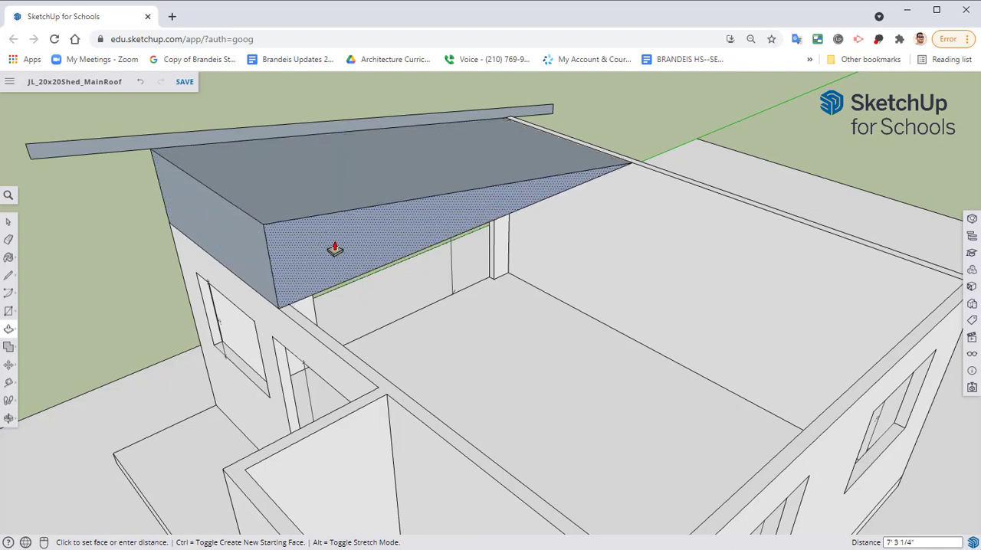
middle_click_drag(508, 383, 452, 431)
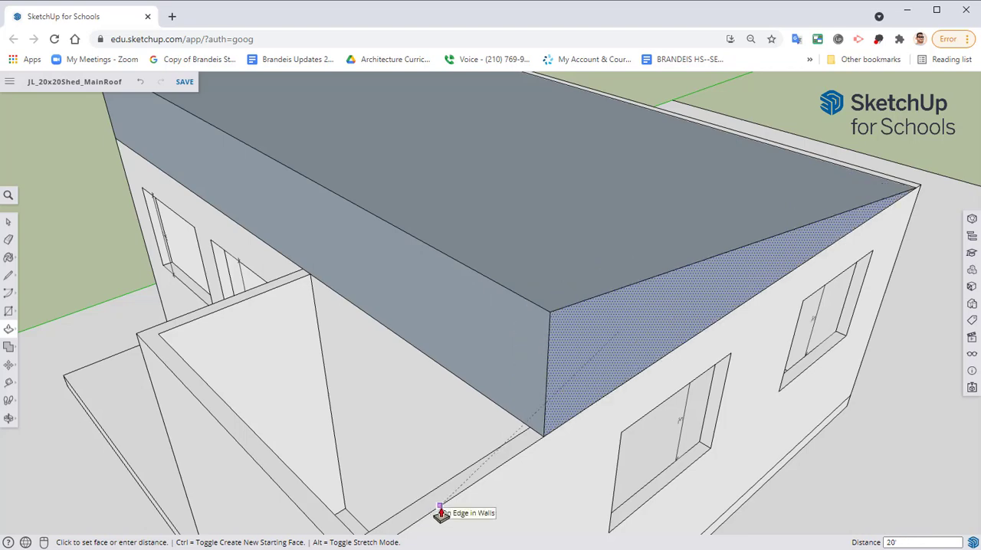
left_click(441, 513)
Inspect the extruded wedge from several sides and undo the 20' extrusion of the triangular face
middle_click_drag(440, 512, 560, 468)
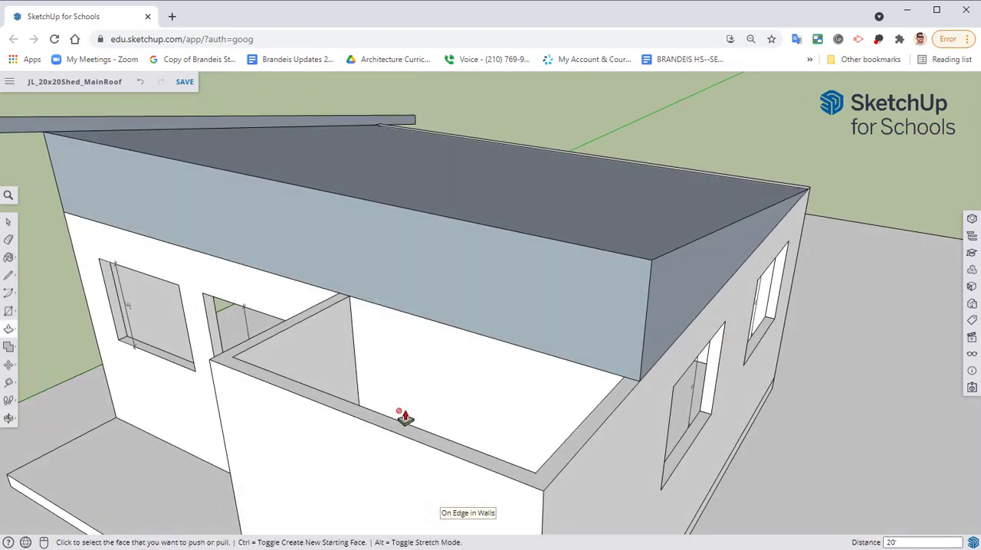
middle_click_drag(312, 354, 606, 305)
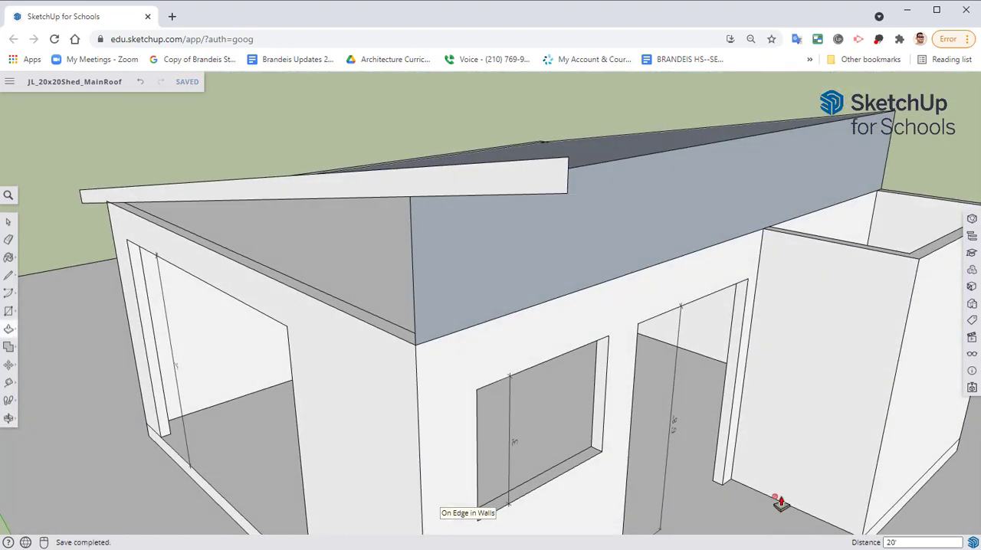
middle_click_drag(781, 504, 794, 221)
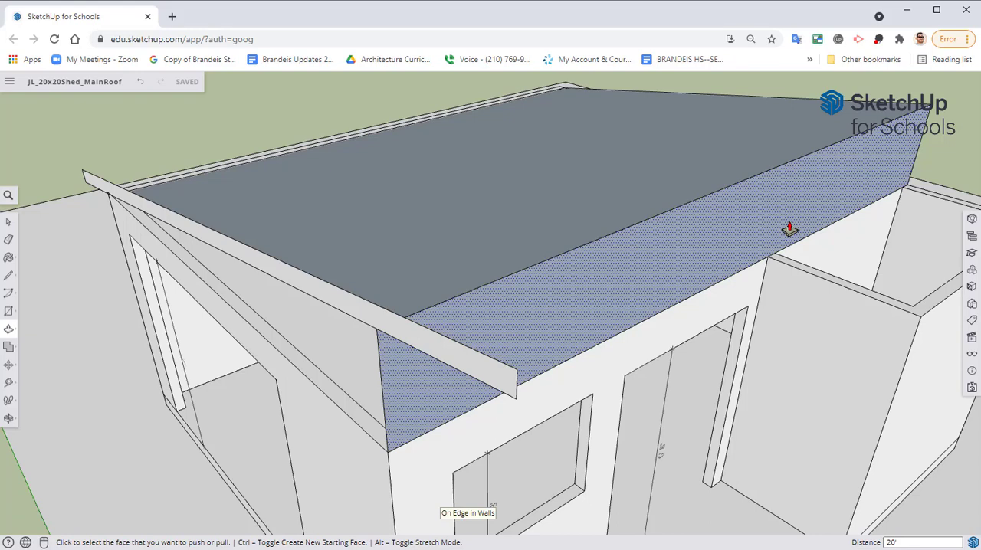
middle_click_drag(269, 431, 607, 238)
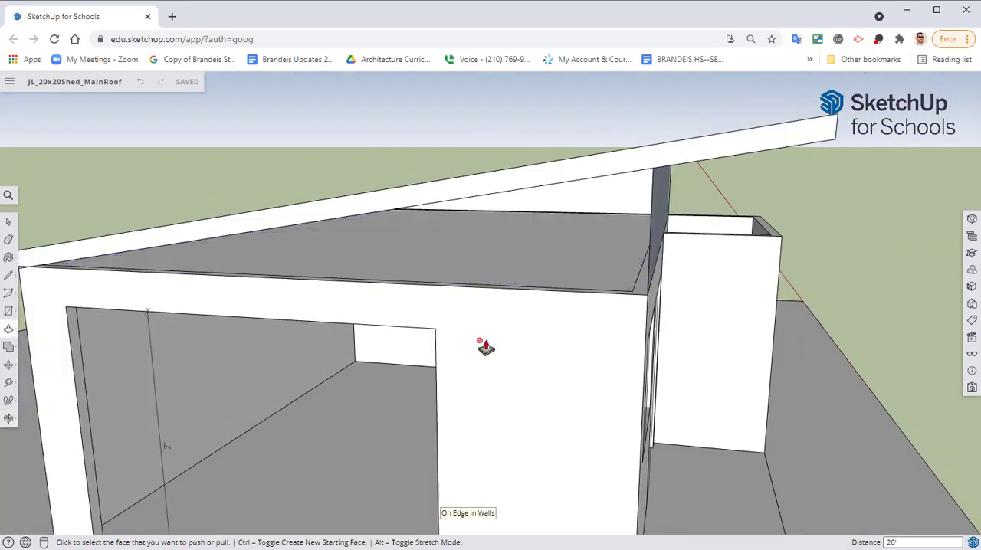
middle_click_drag(440, 171, 507, 258)
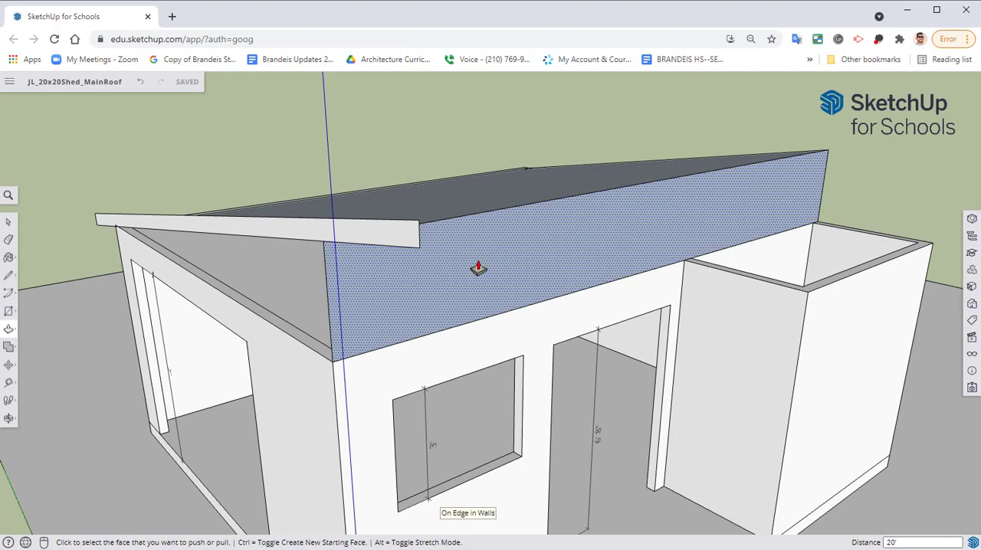
key("ctrl+z")
Extrude the triangular face 20' to the opposite wall with a new starting face, keeping the original triangle in place
middle_click_drag(568, 272, 257, 321)
key("p")
middle_click_drag(202, 252, 256, 253)
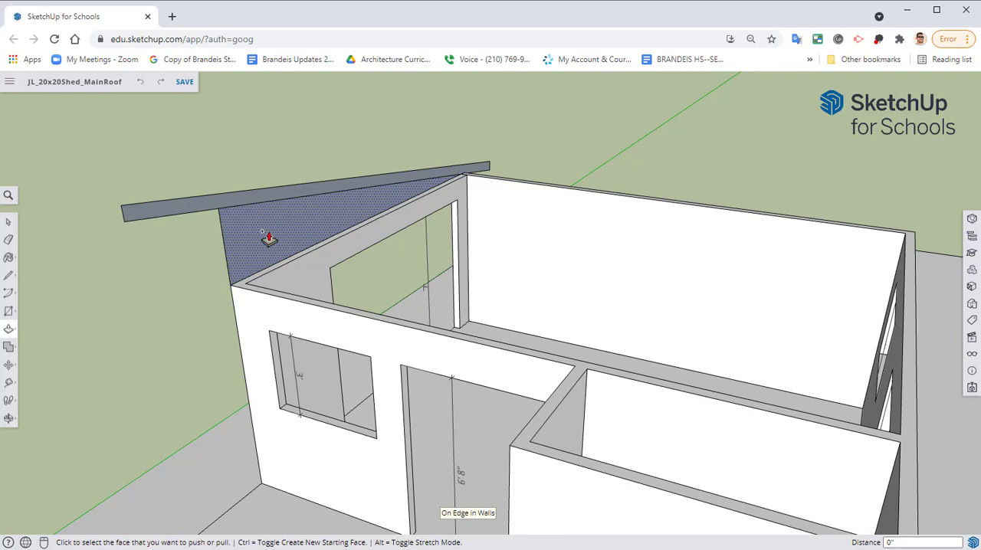
left_click(269, 238)
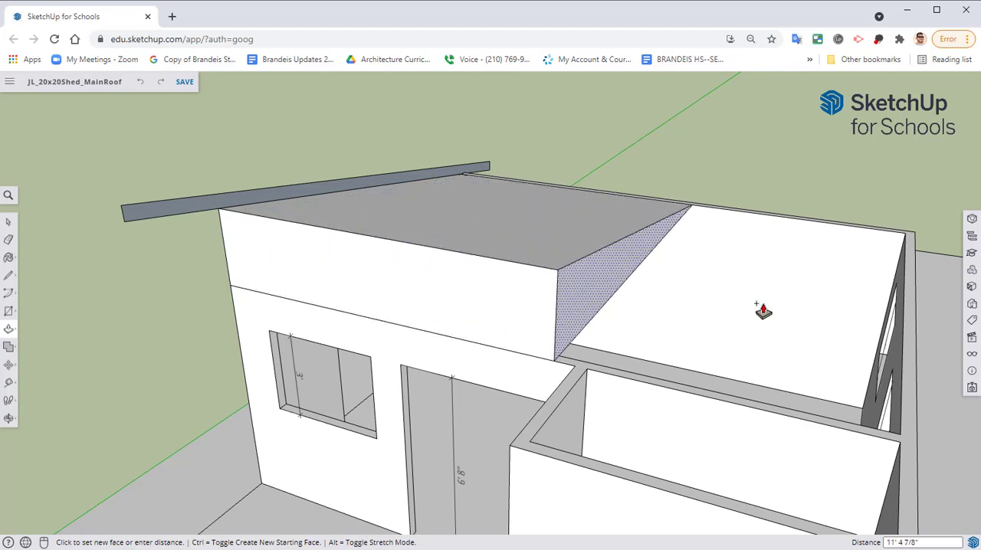
middle_click_drag(476, 265, 354, 226)
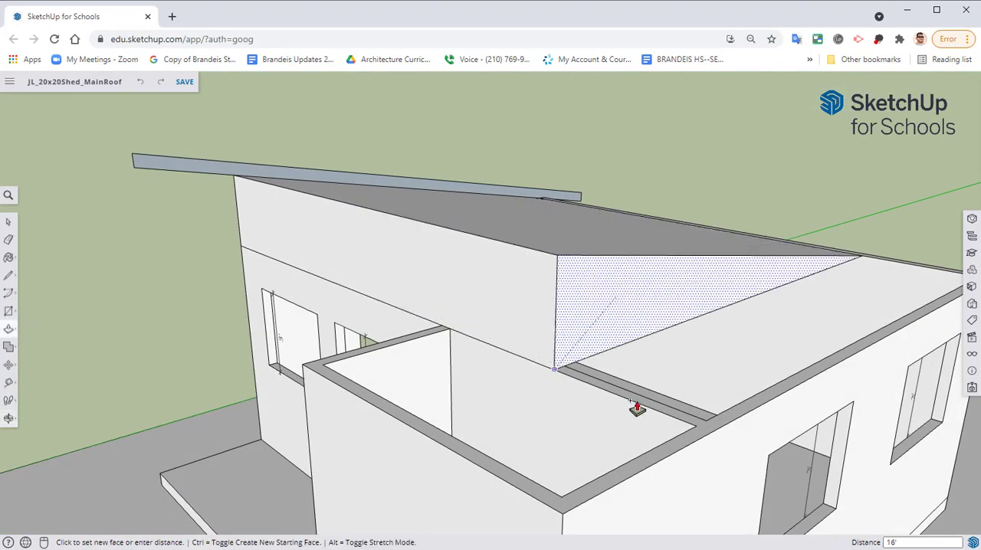
key("Escape")
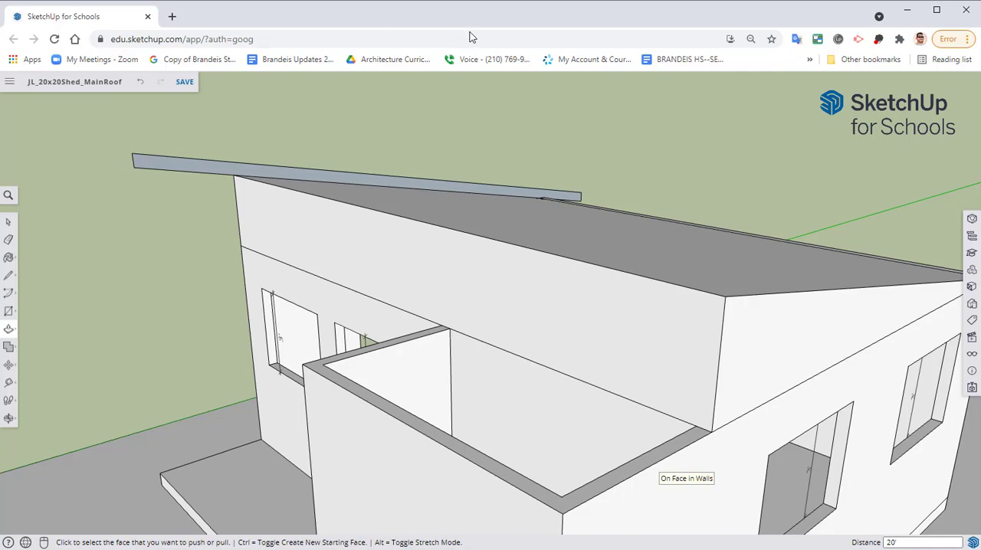
Create a vertical guide 1' outside the high-side wall corner, crossing the roof profile's overhang
middle_click_drag(456, 222, 466, 184)
middle_click_drag(495, 243, 465, 261)
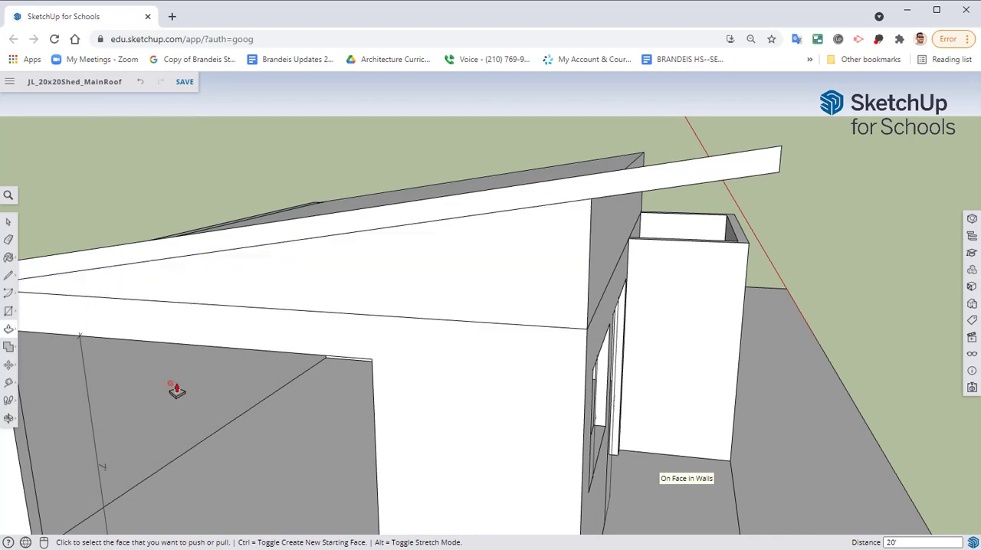
left_click(16, 383)
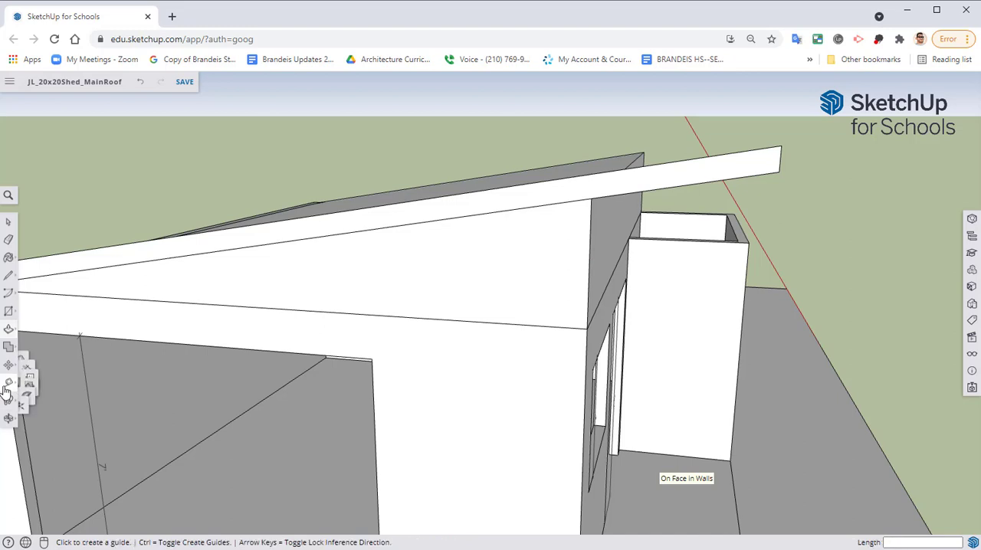
left_click(587, 361)
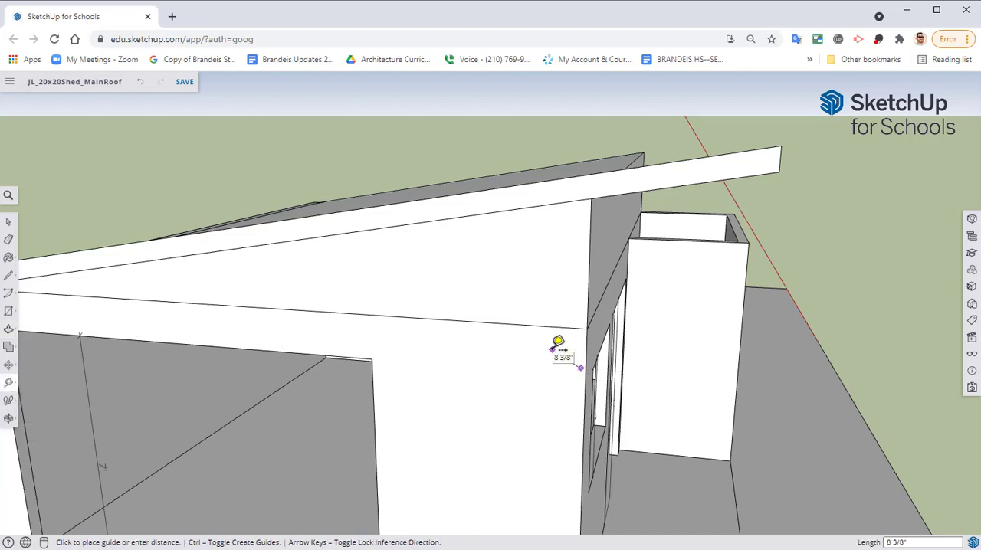
left_click(560, 343)
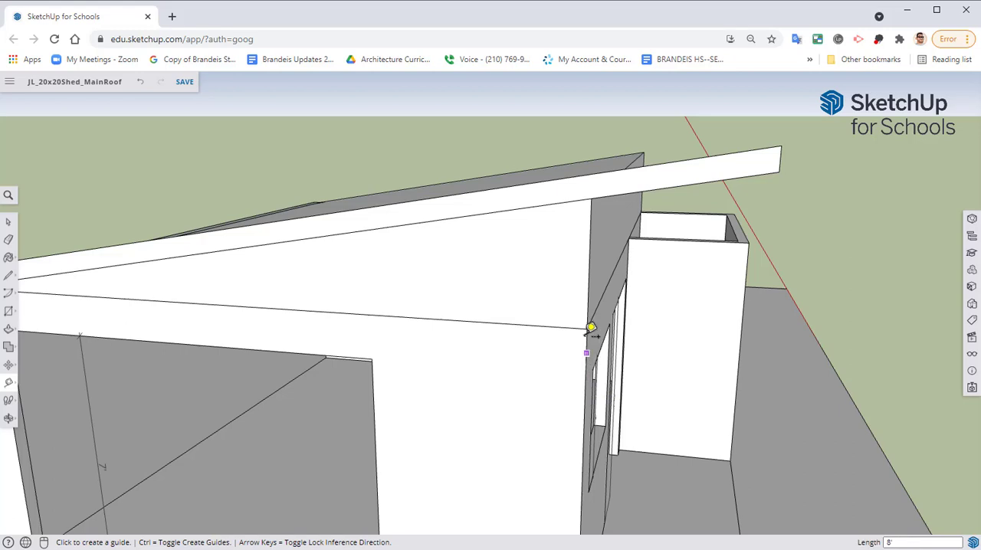
left_click(590, 283)
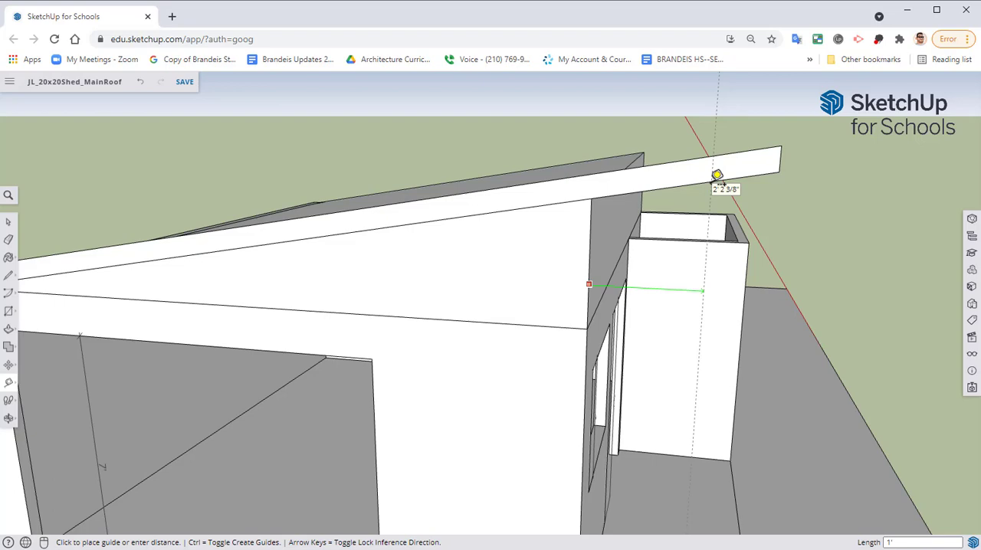
key("Return")
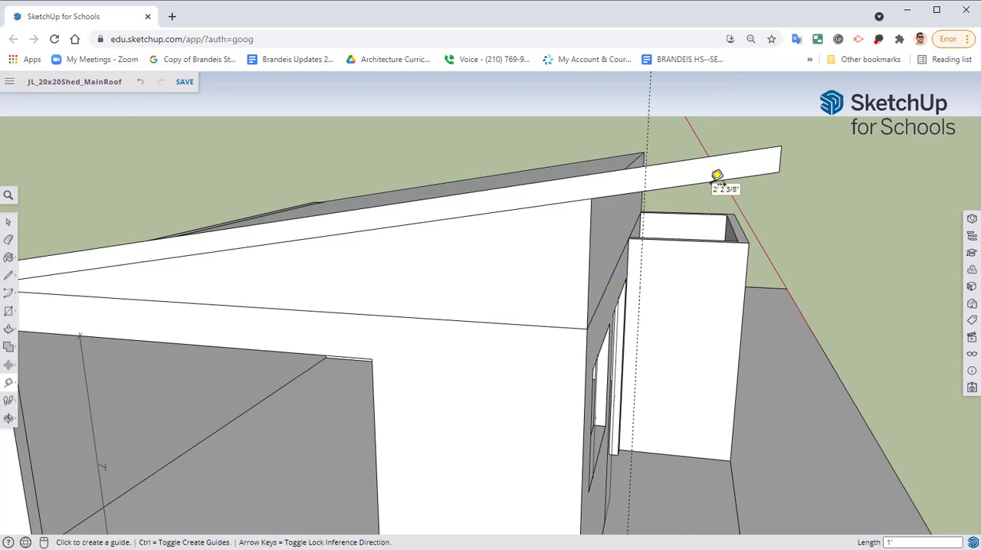
Create a vertical guide 12 inches outside the low-side wall corner, crossing the roof profile's overhang
middle_click_drag(501, 280, 643, 333)
scroll(644, 326, "down", 4)
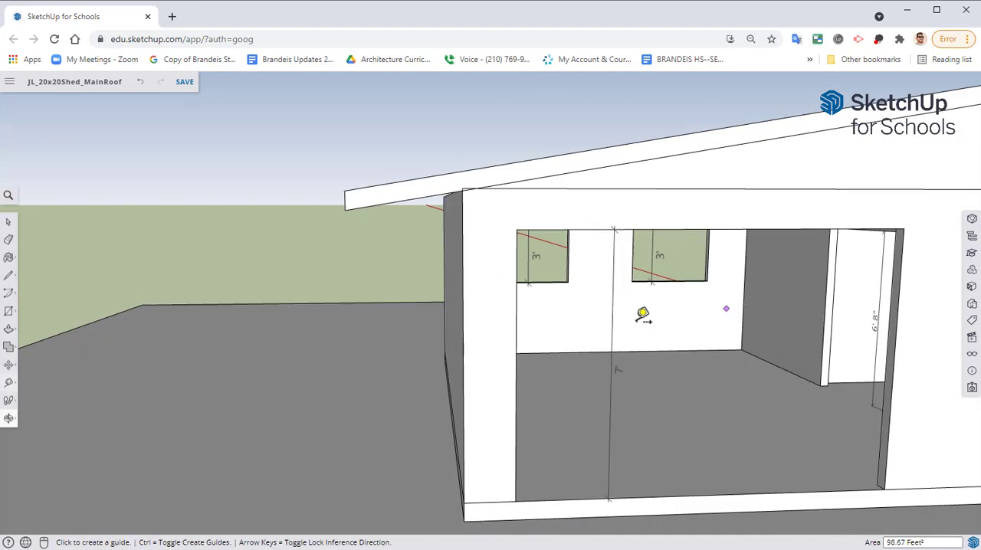
left_click(463, 241)
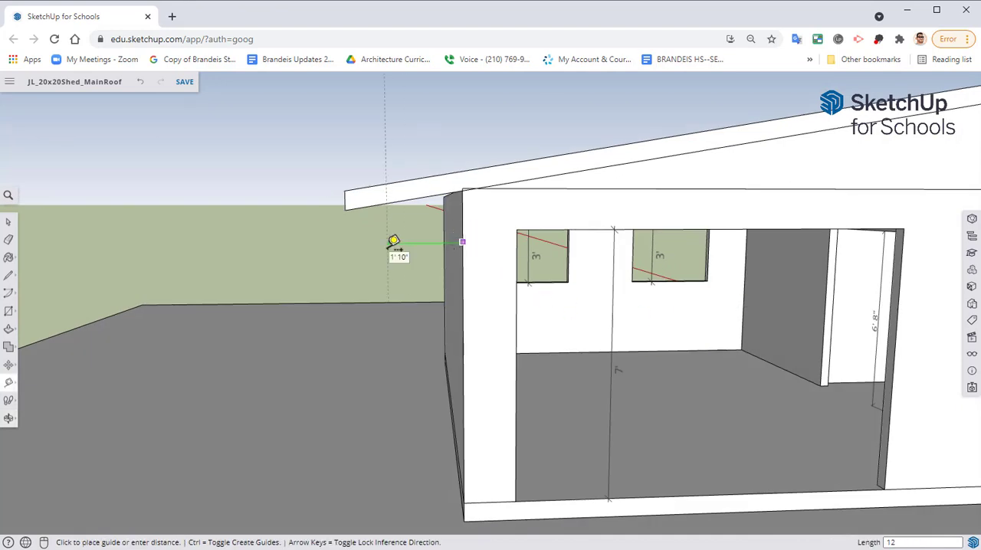
key("Return")
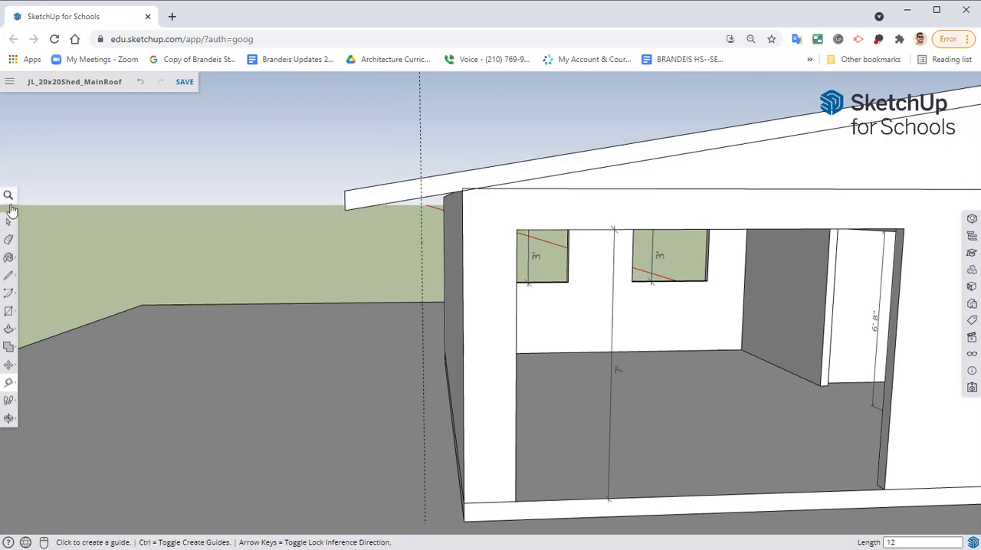
Draw a line across the roof profile's edge face along each vertical guide, marking the 12-inch overhang cuts at both sides
left_click(11, 277)
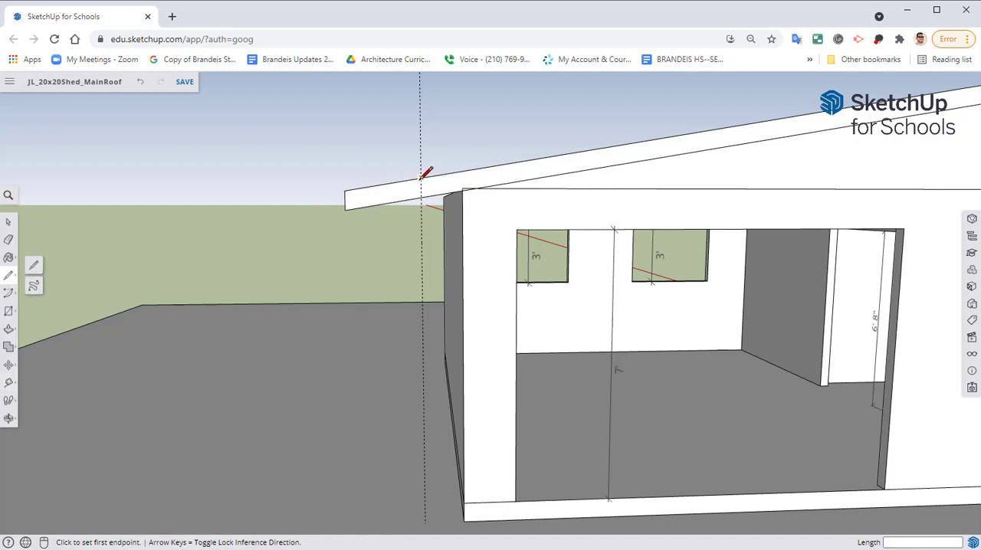
left_click(420, 179)
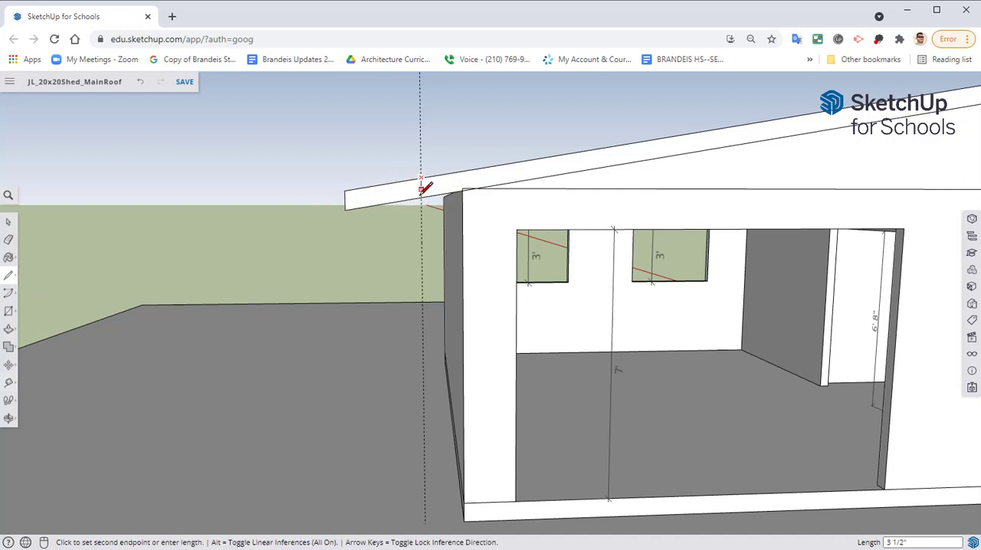
left_click(425, 198)
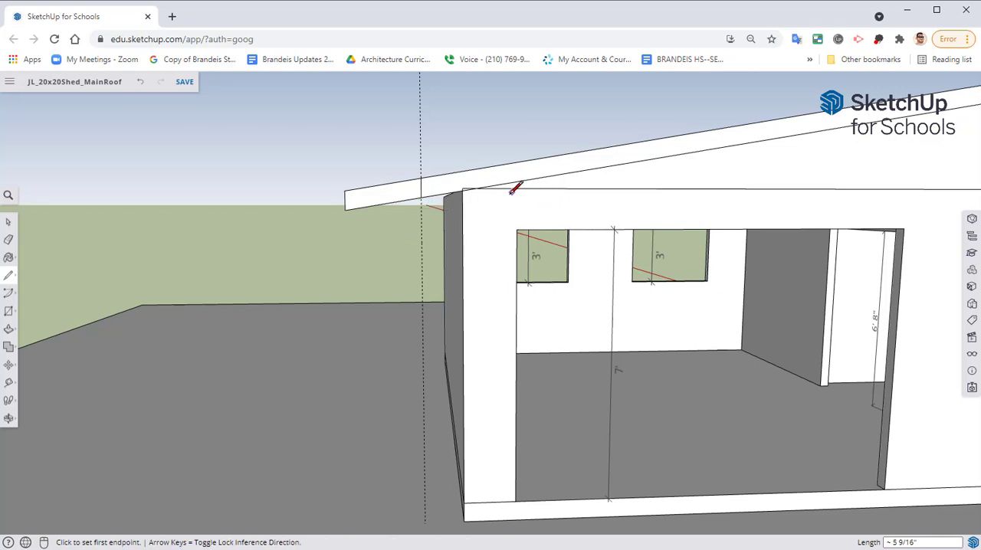
middle_click_drag(514, 189, 525, 223)
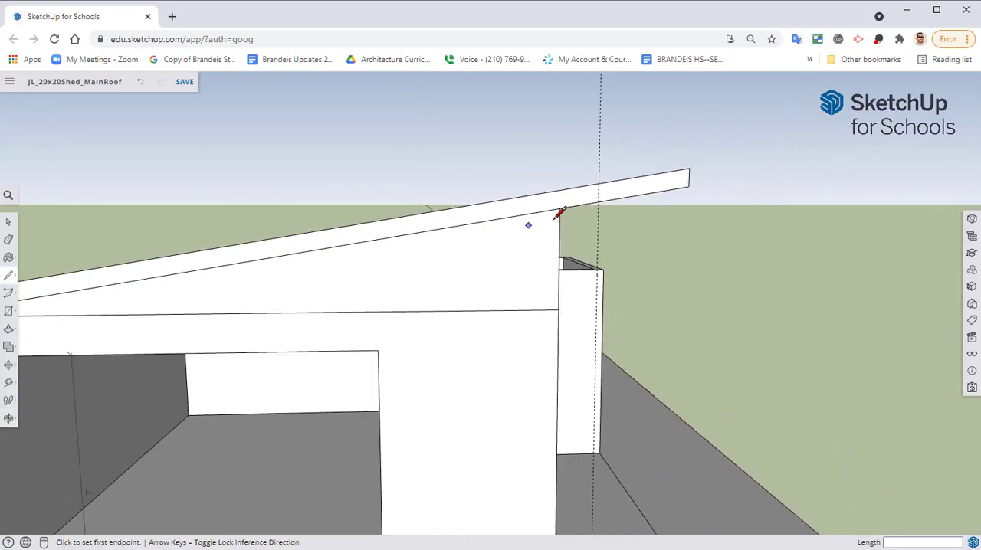
left_click(598, 182)
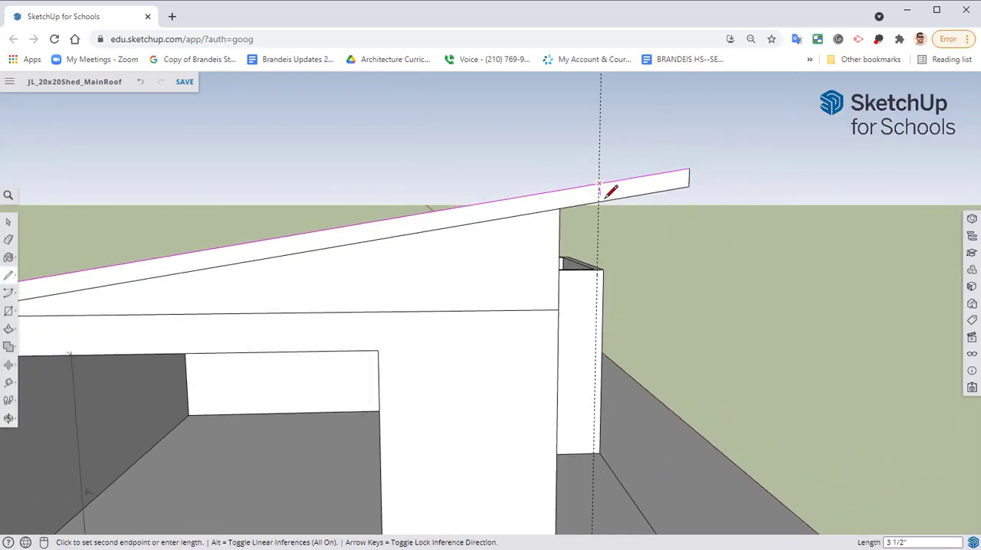
left_click(599, 202)
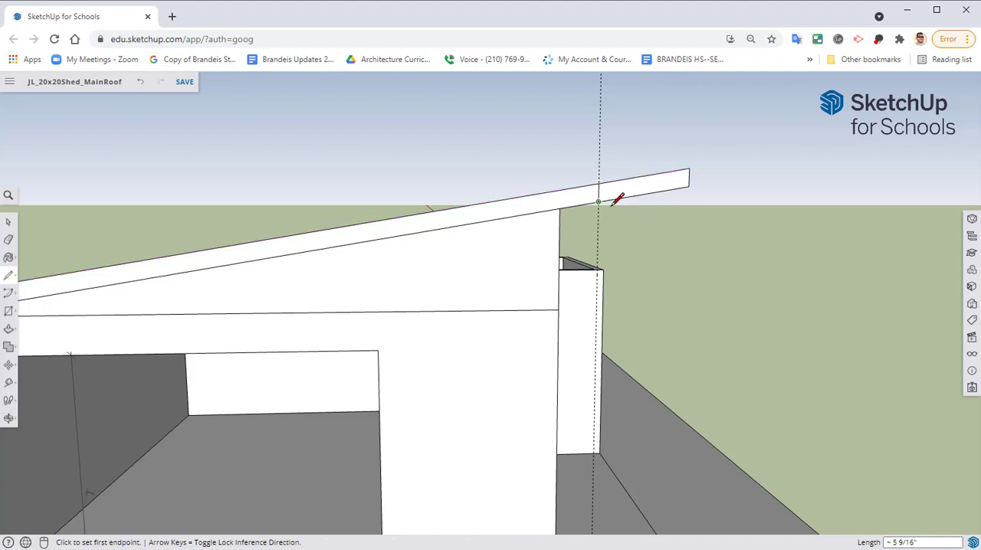
Erase the excess roof profile ends beyond the two cut lines, together with the vertical guides
key("e")
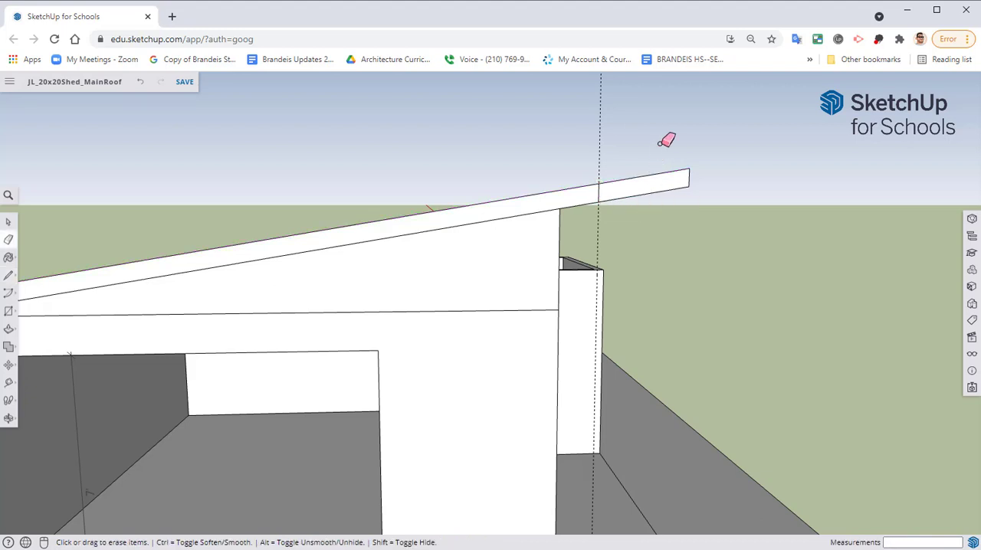
left_click_drag(684, 175, 681, 174)
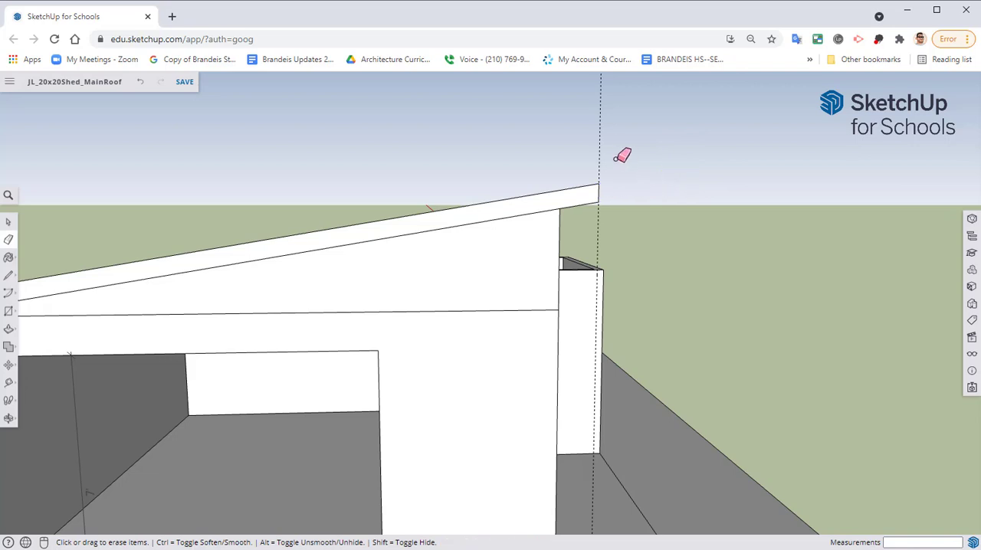
mouse_move(448, 272)
middle_mouse_down()
mouse_move(793, 213)
mouse_move(480, 241)
mouse_move(330, 226)
middle_mouse_up()
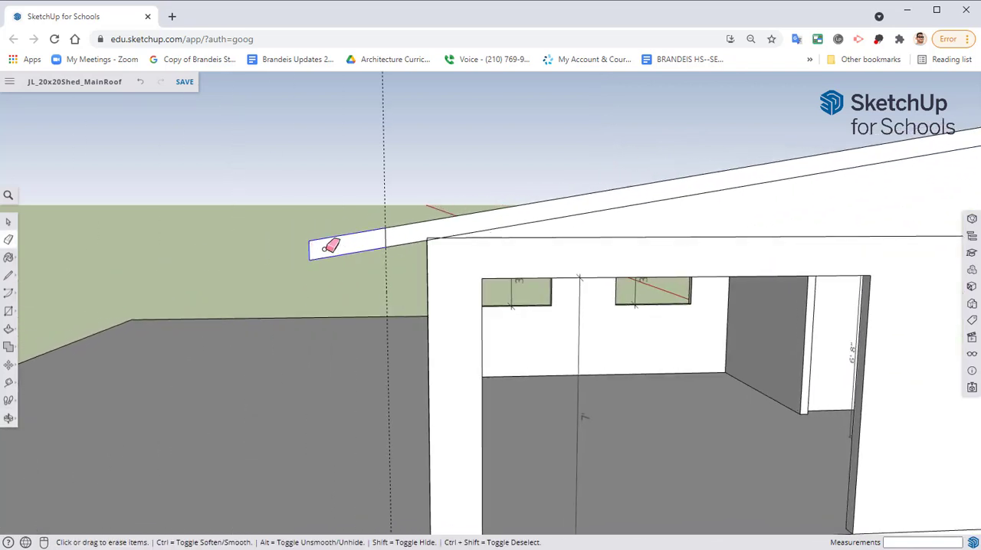
mouse_move(385, 184)
middle_mouse_down()
mouse_move(476, 216)
mouse_move(624, 226)
mouse_move(613, 221)
mouse_move(758, 381)
mouse_move(558, 307)
middle_mouse_up()
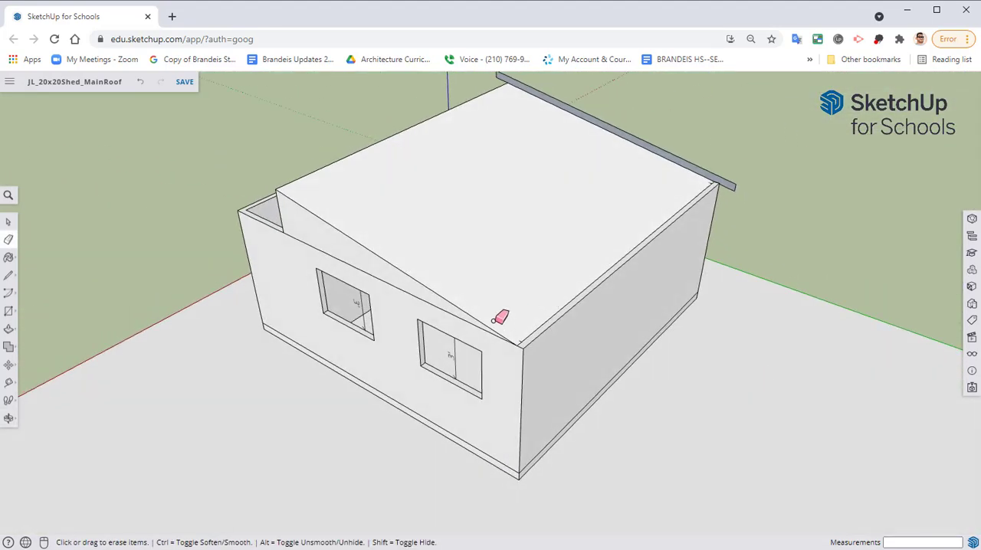
Extrude the trimmed roof profile across the building to the outer face of the opposite two-window wall
key("p")
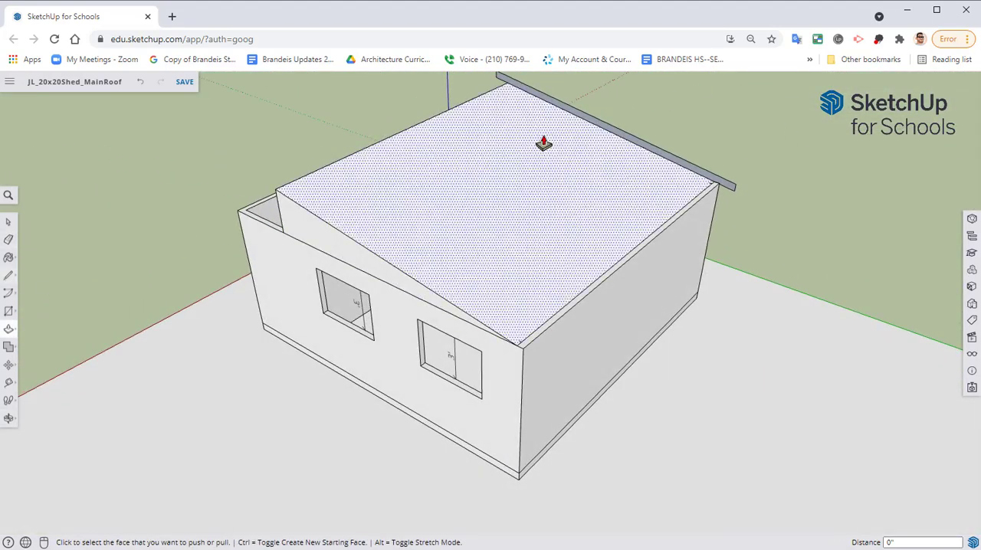
left_click(649, 154)
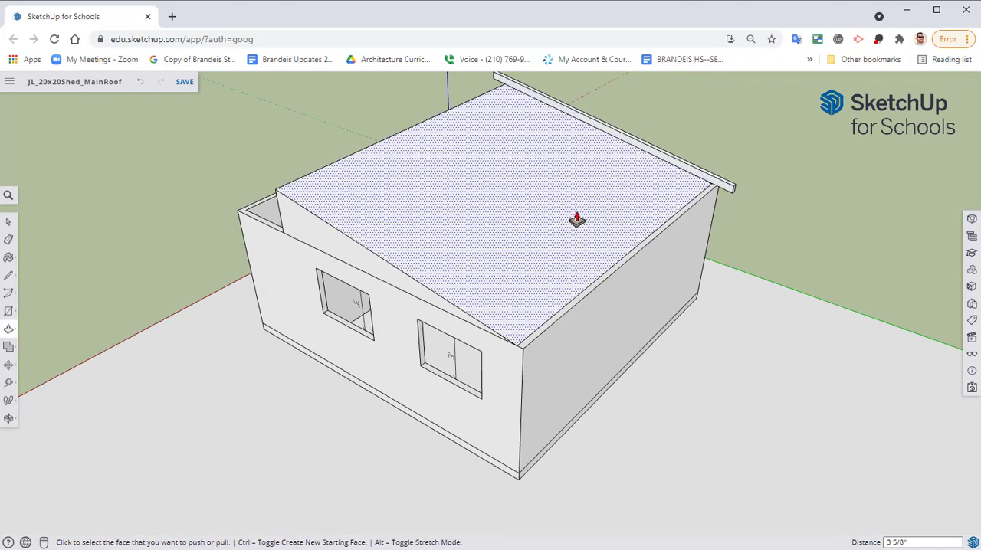
left_click(704, 185)
middle_click_drag(618, 237, 605, 218)
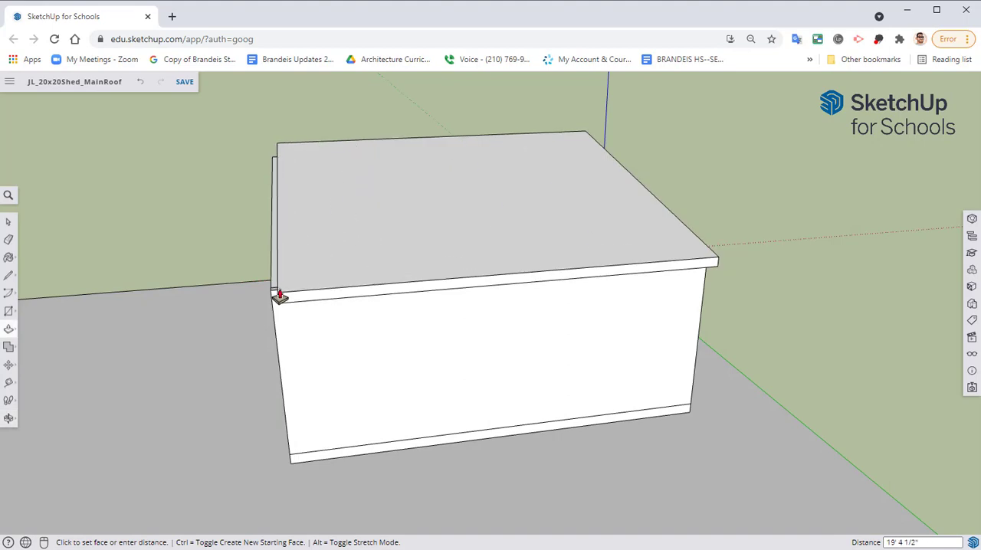
middle_click_drag(276, 352, 625, 414)
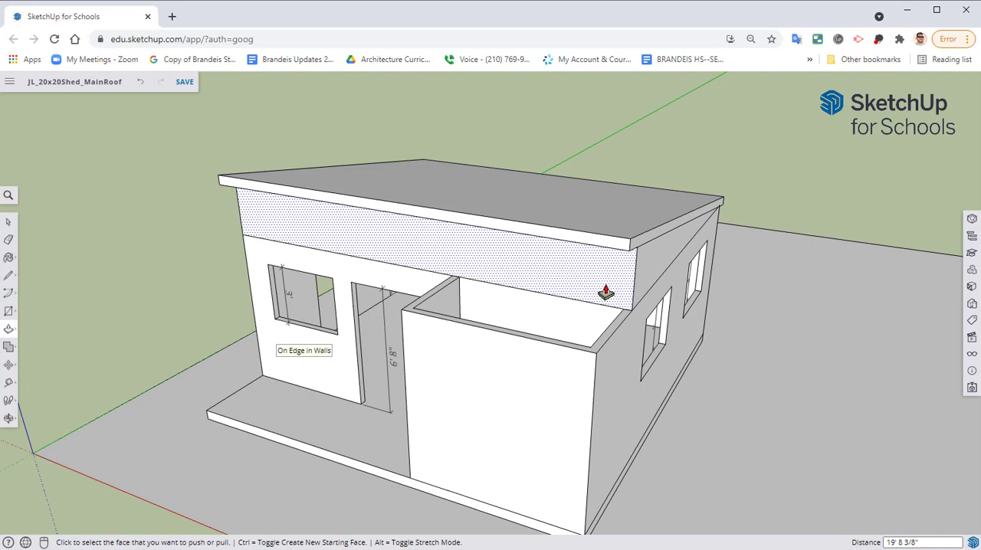
Extend the roof slab's end face 12 inches past the two-window wall
left_click(637, 248)
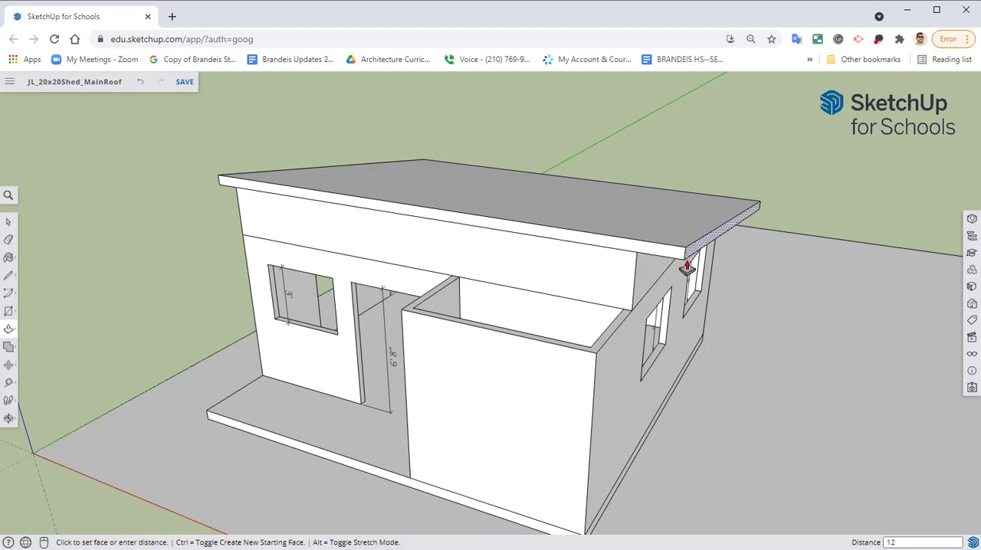
type("12")
key("Return")
Extend the roof slab's opposite end face 12 inches past the wall with the 7' opening
middle_click_drag(269, 201, 598, 204)
left_click(289, 259)
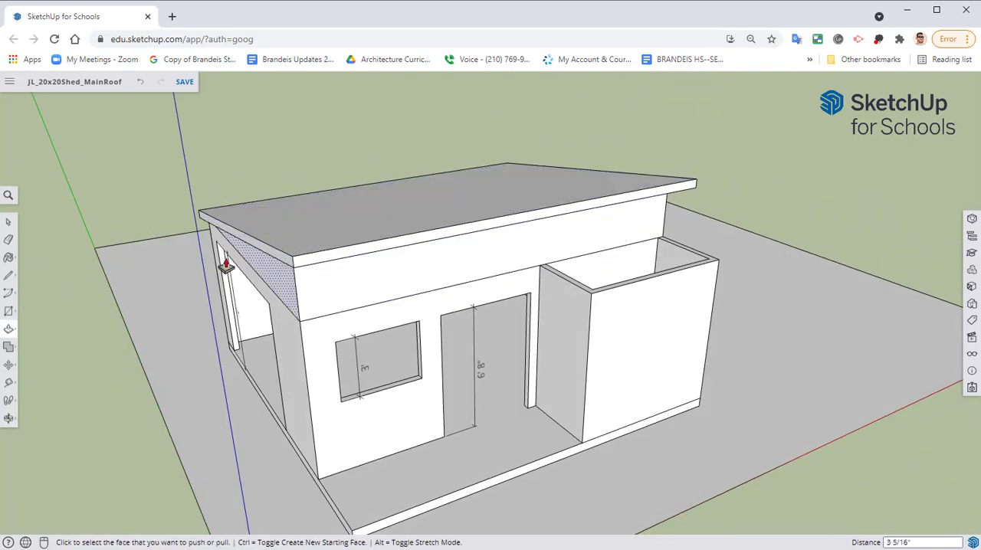
left_click(277, 265)
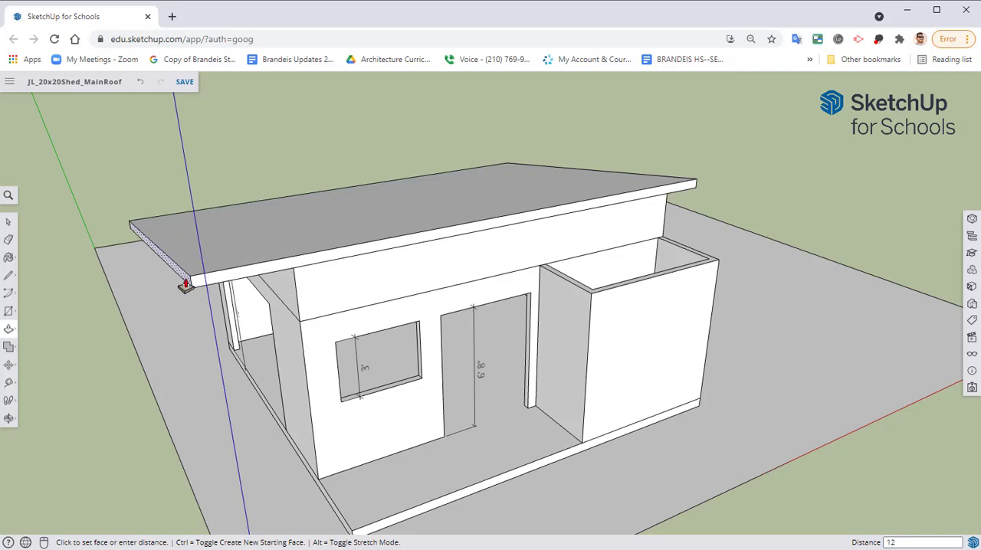
type("12")
key("Return")
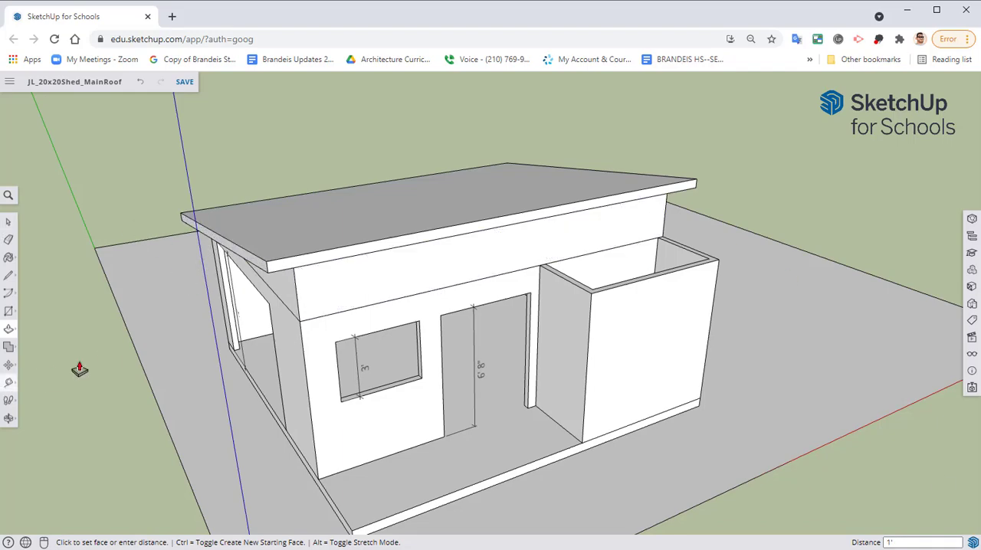
middle_click_drag(81, 368, 467, 286)
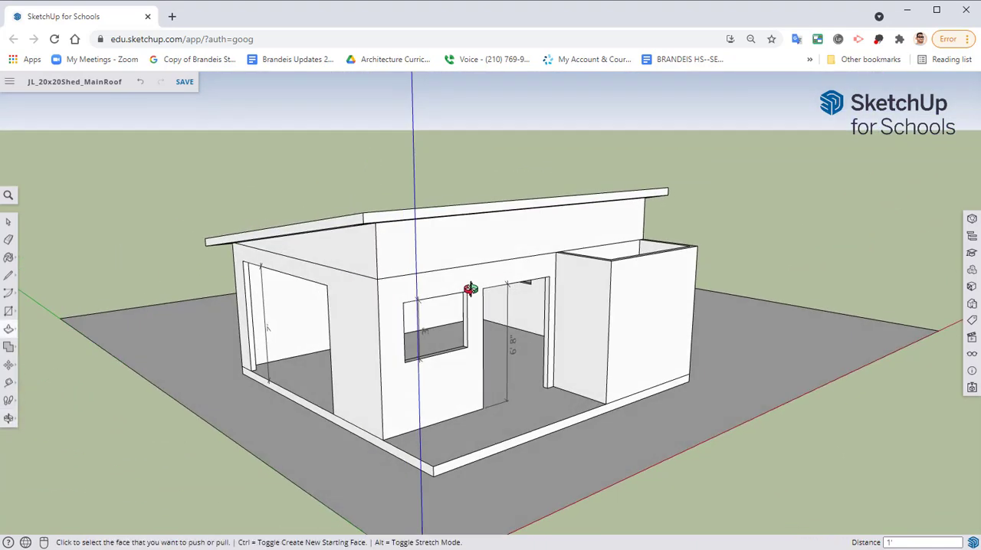
Make a group of the entire roof slab and the wedge beneath it, leaving nothing selected
key("space")
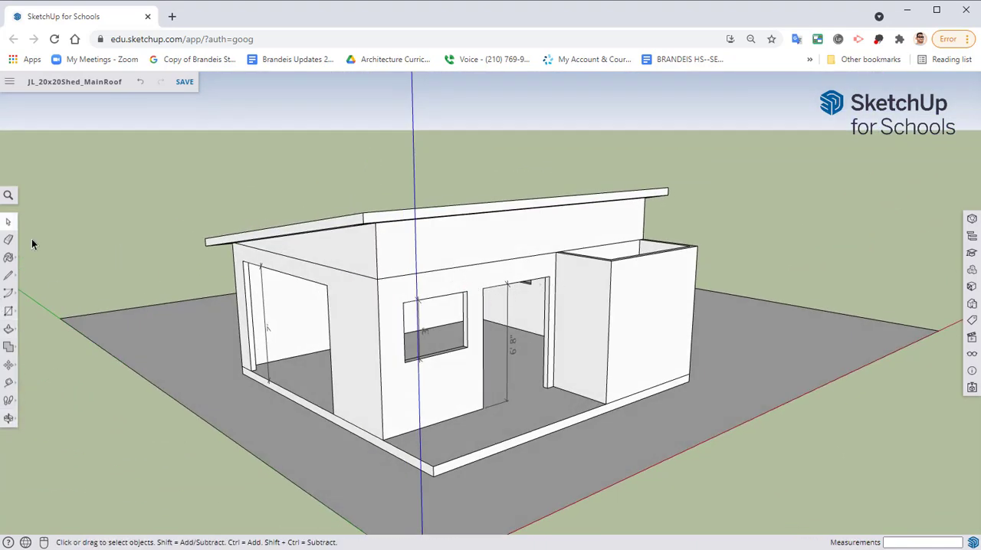
triple_click(408, 251)
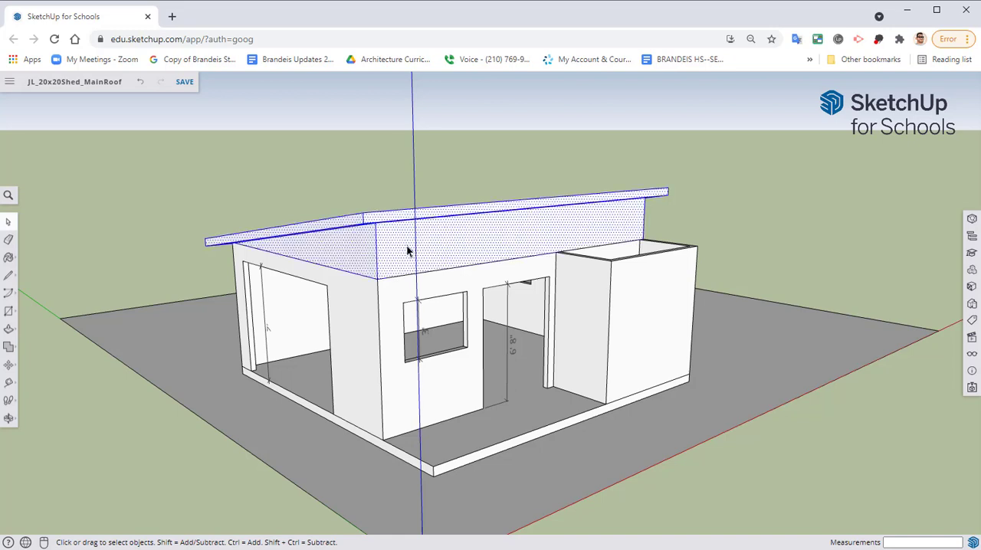
right_click(408, 251)
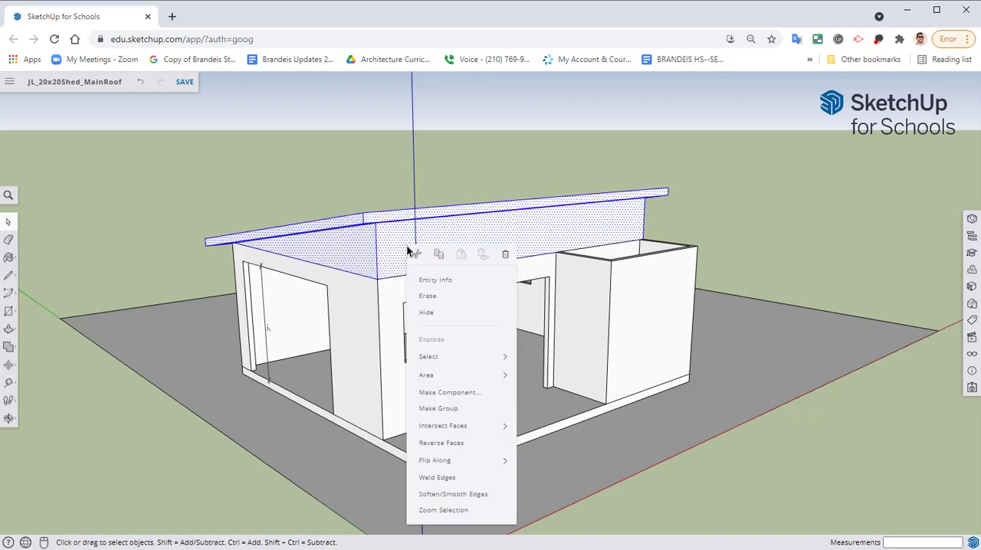
left_click(439, 410)
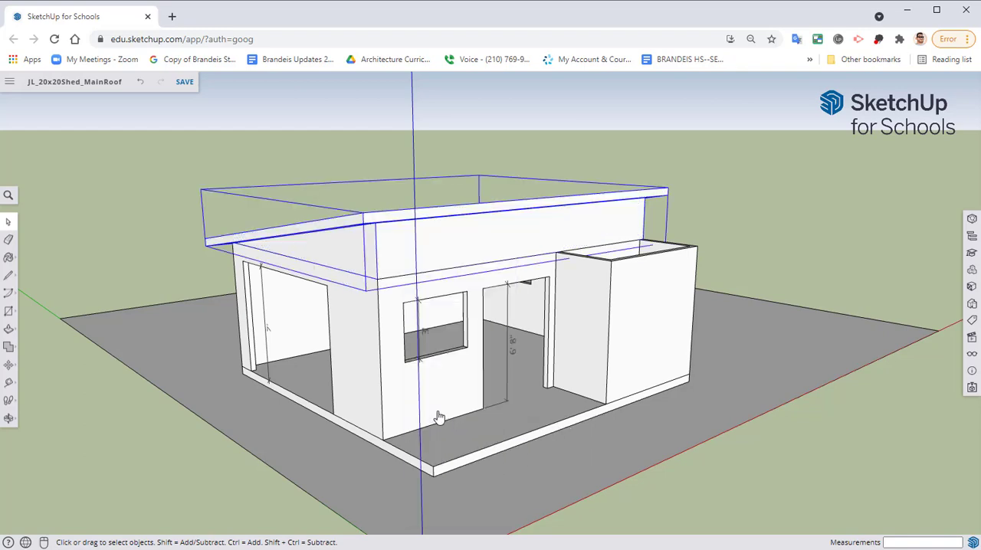
left_click(766, 263)
Check the finished roof from several sides and save the model
middle_click_drag(766, 264, 465, 376)
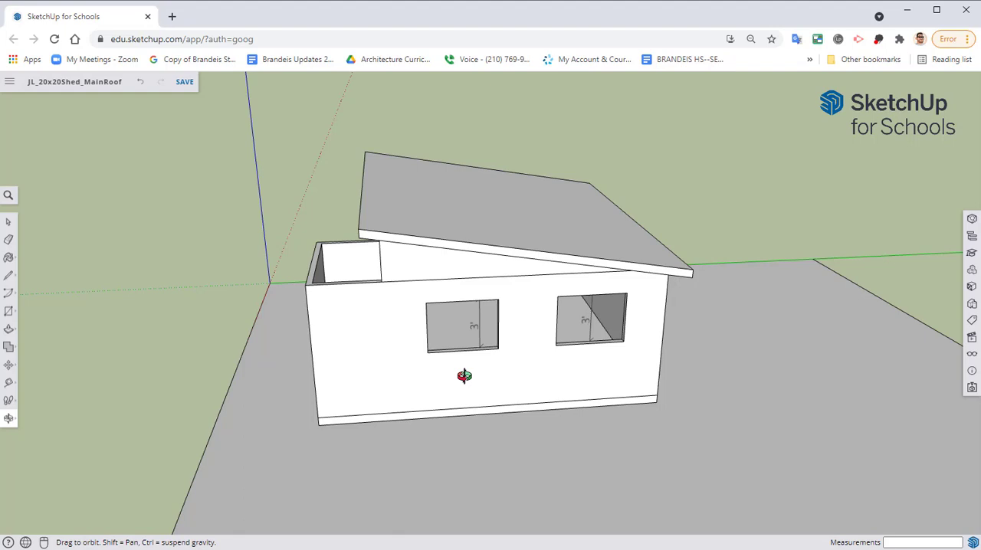
middle_click_drag(464, 375, 168, 103)
left_click(186, 82)
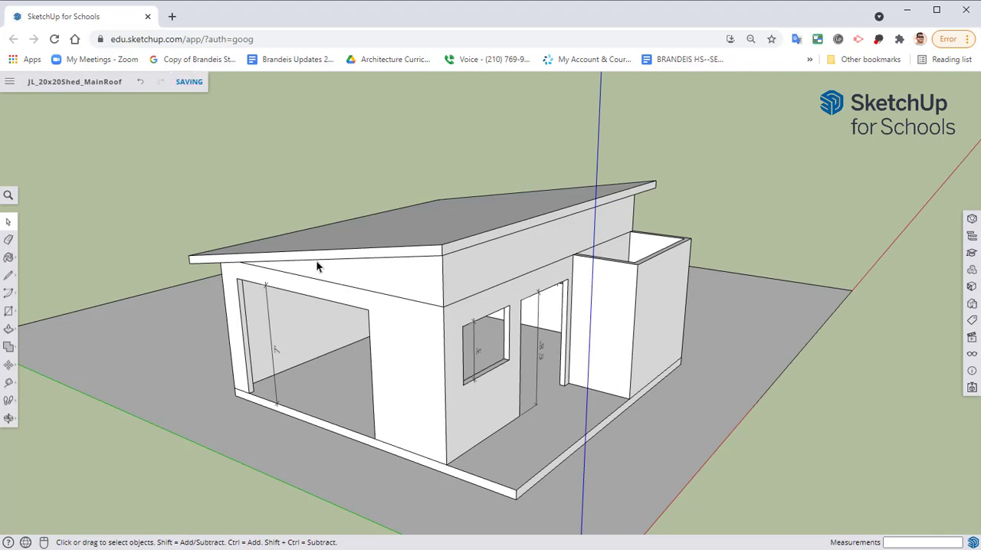
Add a vertical dimension for the wedge's height at the high-side corner, placed clear of the building
left_click(9, 381)
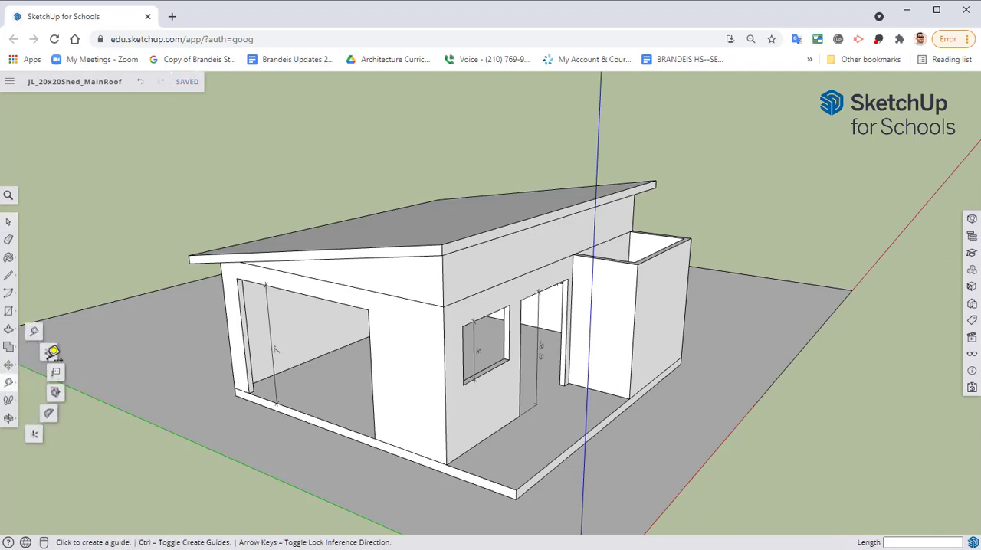
left_click(47, 354)
middle_click_drag(513, 317, 426, 216)
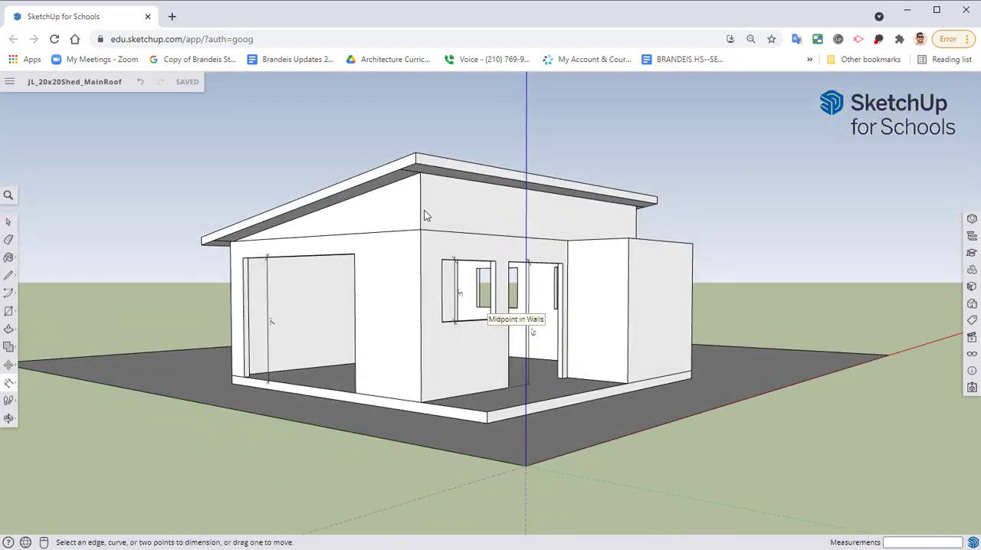
left_click(420, 173)
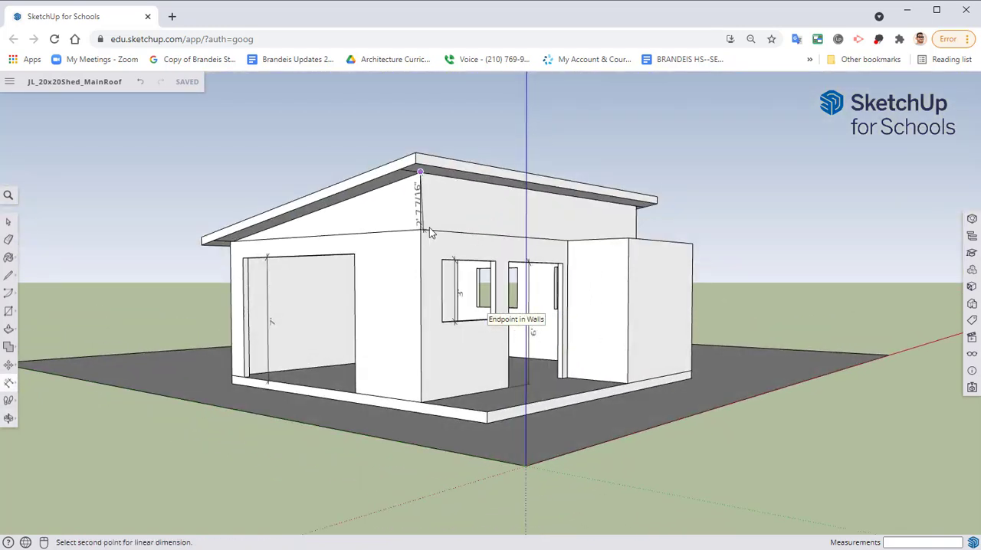
left_click(420, 229)
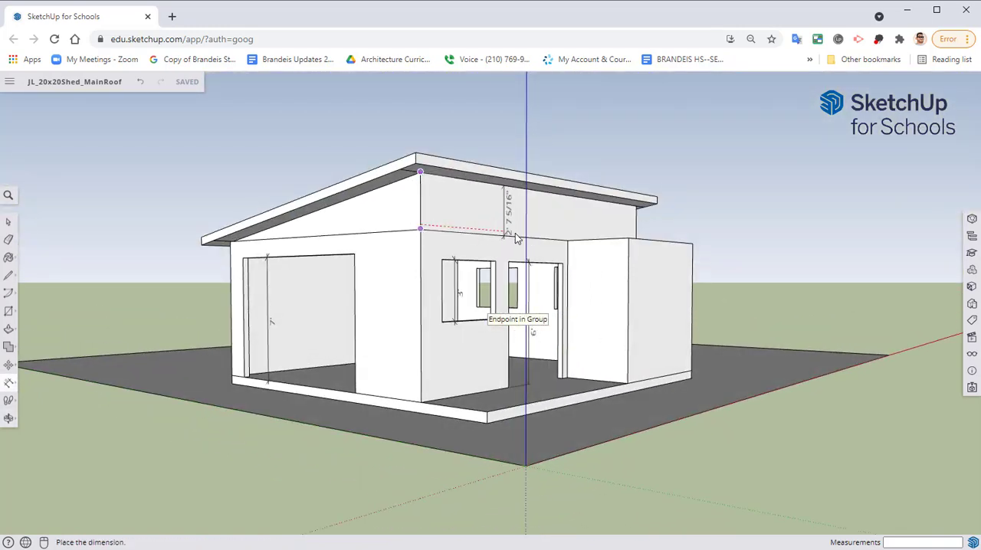
middle_click_drag(516, 212, 659, 246)
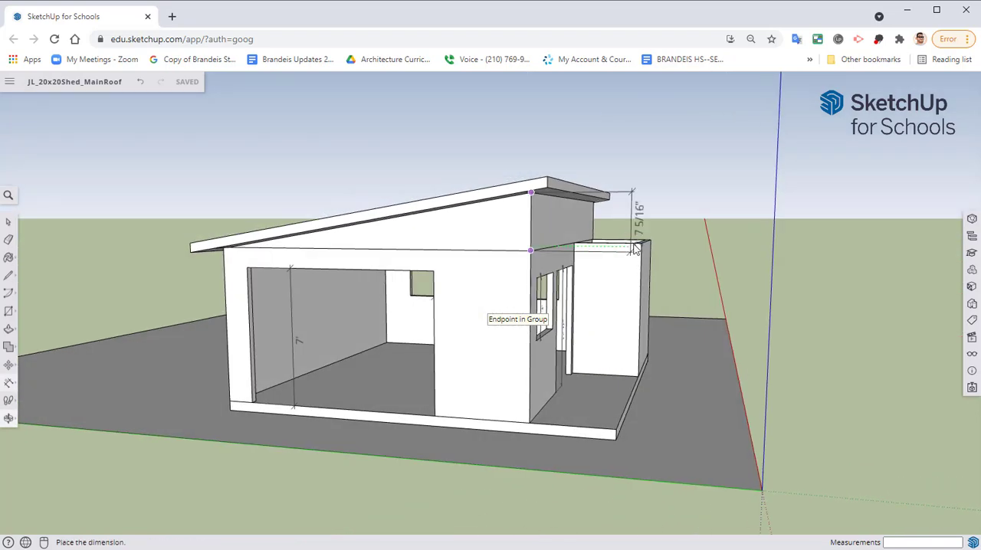
left_click(695, 258)
Dimension the roof's sloped edge above the 7' opening from low corner to high corner, placed on the roof surface
middle_click_drag(626, 306, 498, 374)
left_click(212, 340)
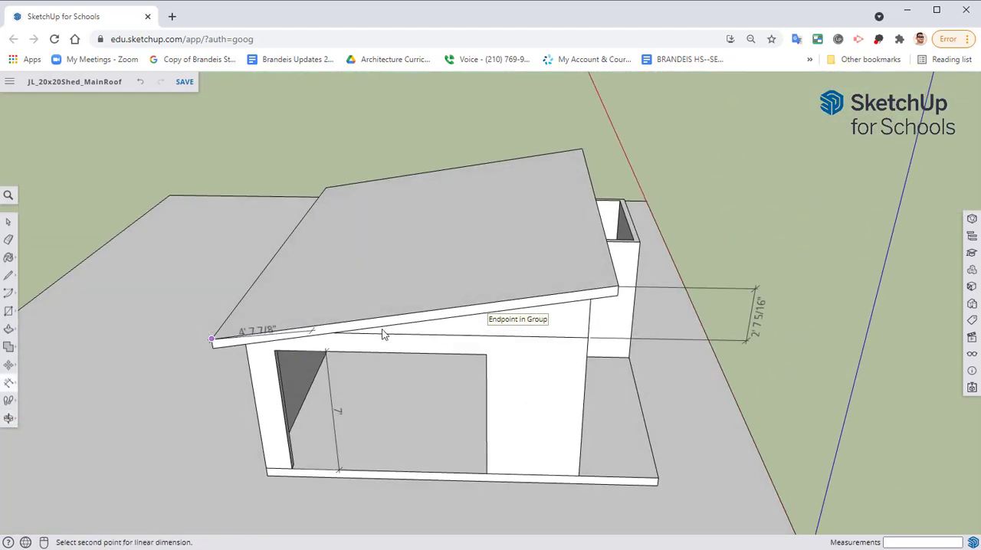
left_click(619, 285)
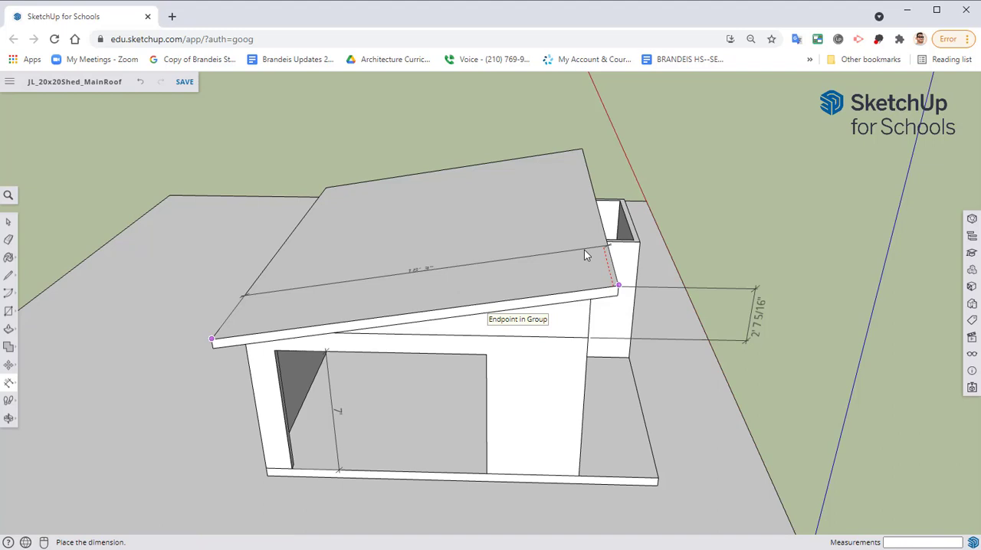
left_click(584, 250)
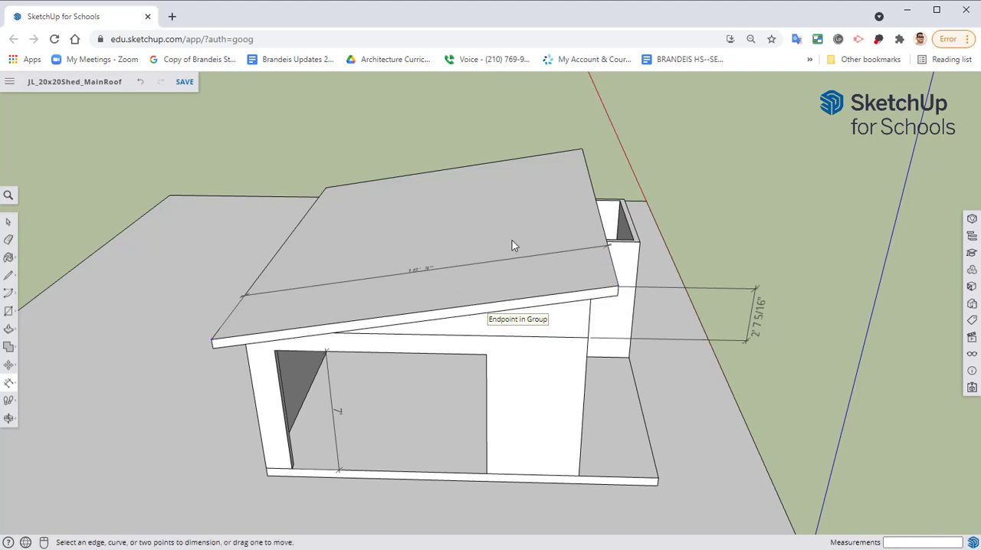
Dimension the roof's low eave edge from corner to corner, placed on the roof surface, and review the dimensioned shed
left_click(326, 187)
left_click(212, 339)
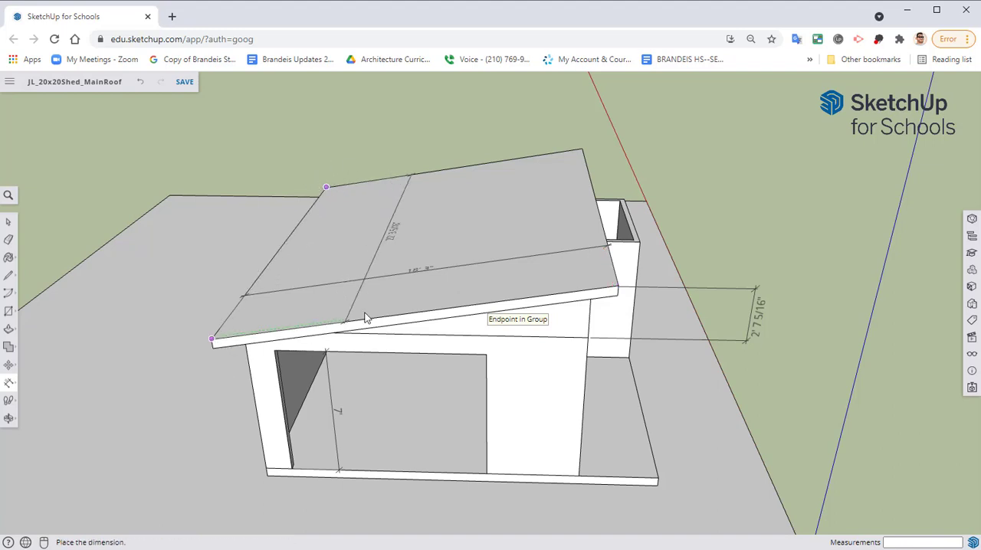
left_click(477, 296)
middle_click_drag(478, 296, 617, 368)
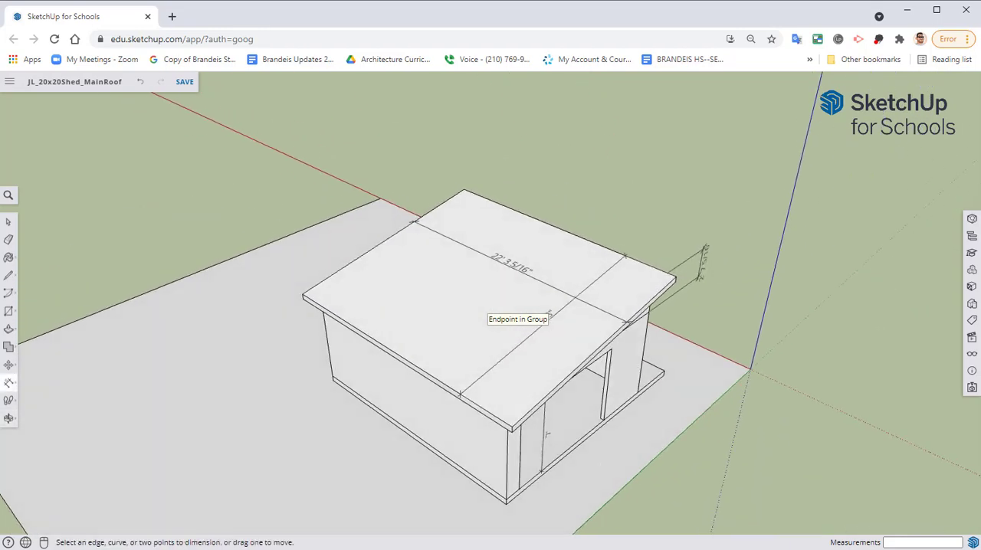
middle_click_drag(346, 366, 372, 279)
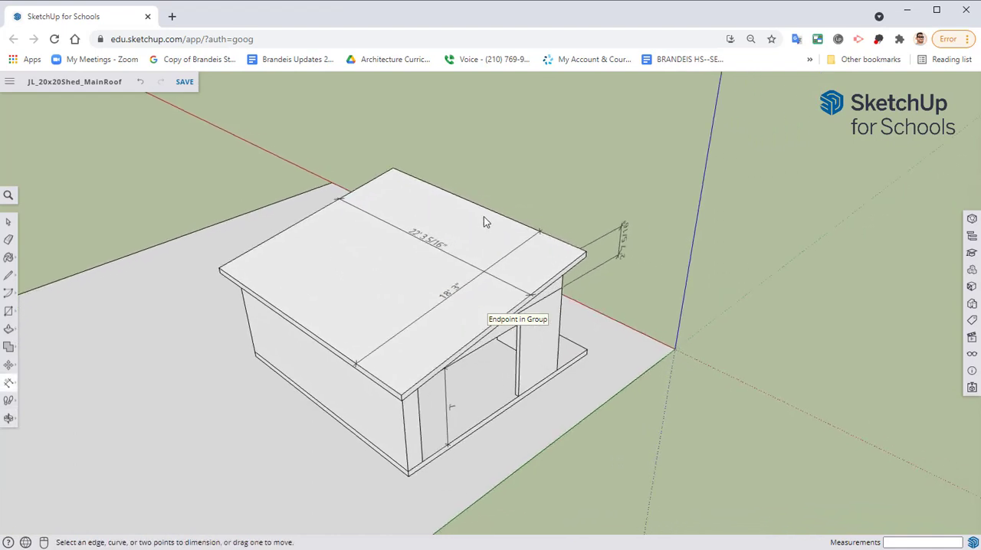
middle_click_drag(716, 281, 559, 248)
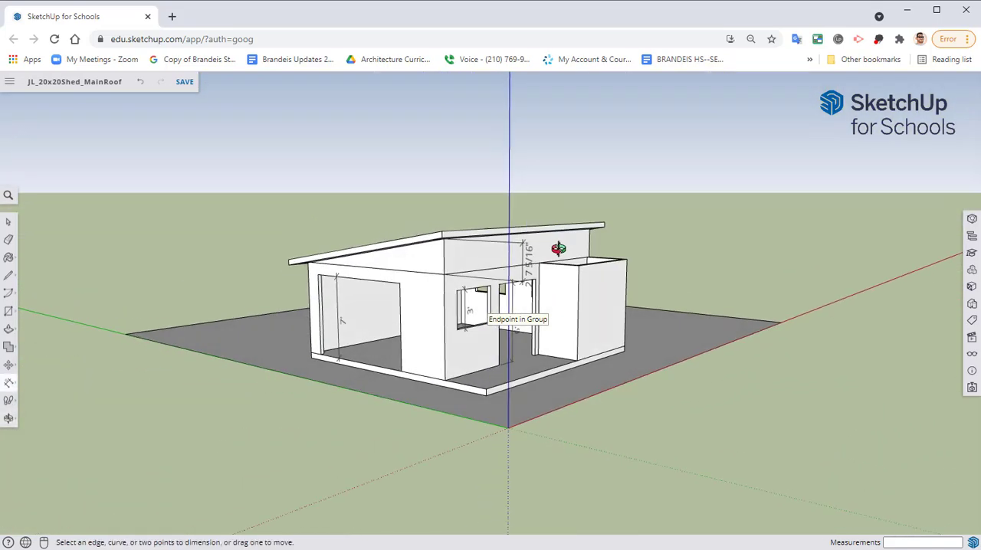